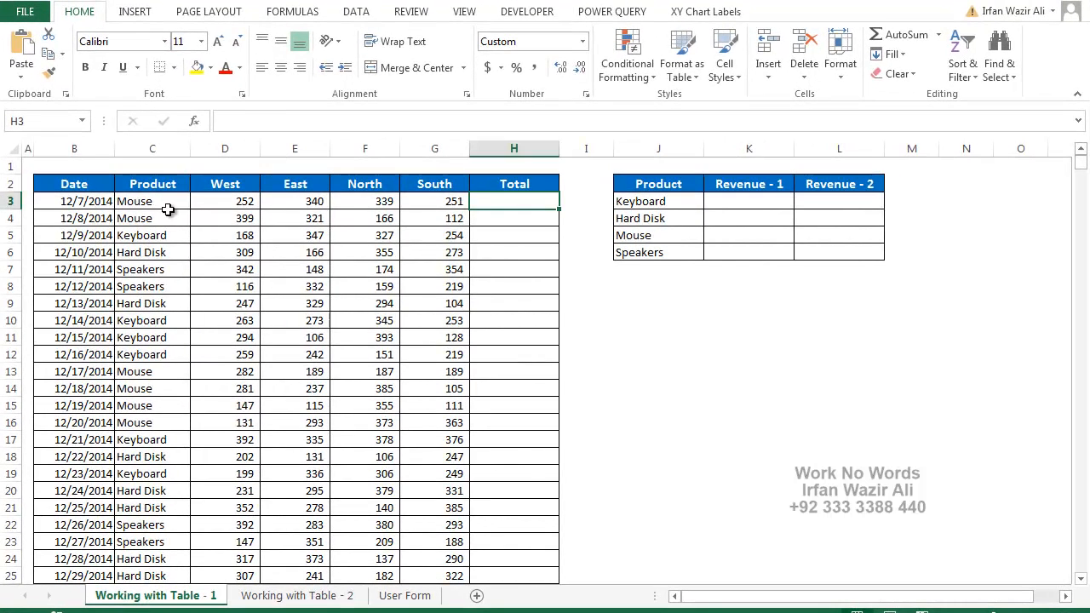
Step: Examine the first sales record across the Date, Product, West, East, North, South and Total columns
{"action": "left_click", "coordinate": [94, 204]}
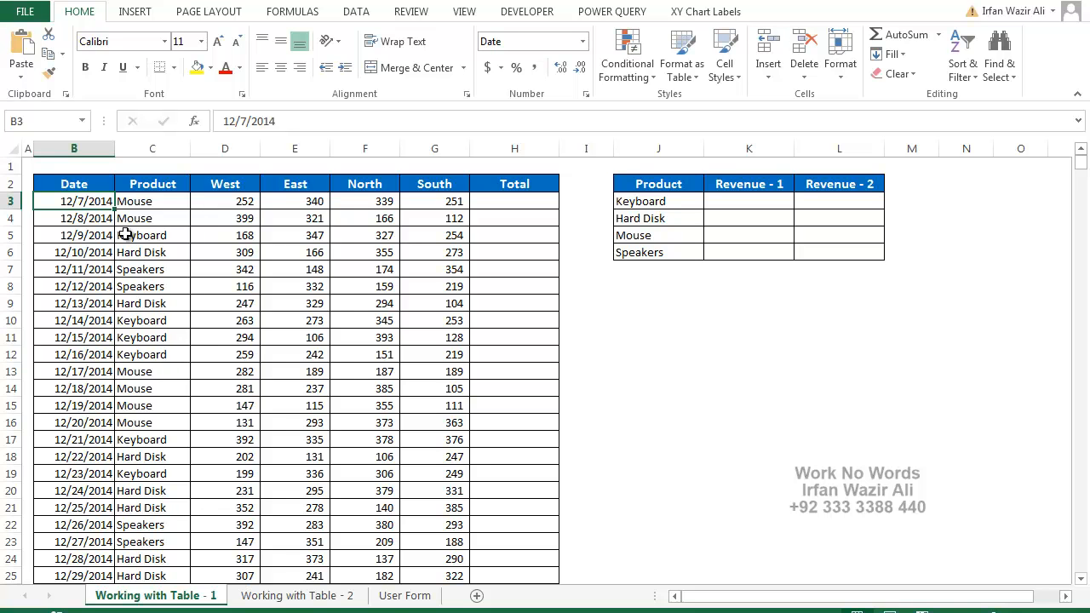
{"action": "key", "text": "Right"}
{"action": "key", "text": "Right"}
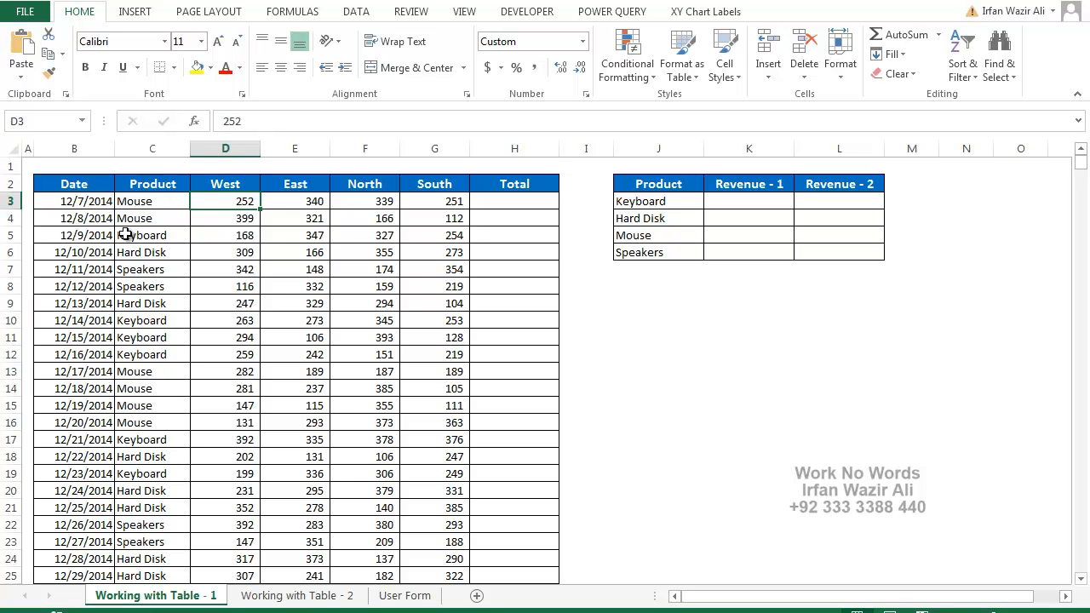
{"action": "key", "text": "Right"}
{"action": "key", "text": "Right"}
{"action": "key", "text": "Right"}
{"action": "key", "text": "Right"}
{"action": "key", "text": "Left"}
{"action": "key", "text": "Left"}
{"action": "key", "text": "Left"}
{"action": "key", "text": "Left"}
{"action": "key", "text": "Right"}
{"action": "key", "text": "Right"}
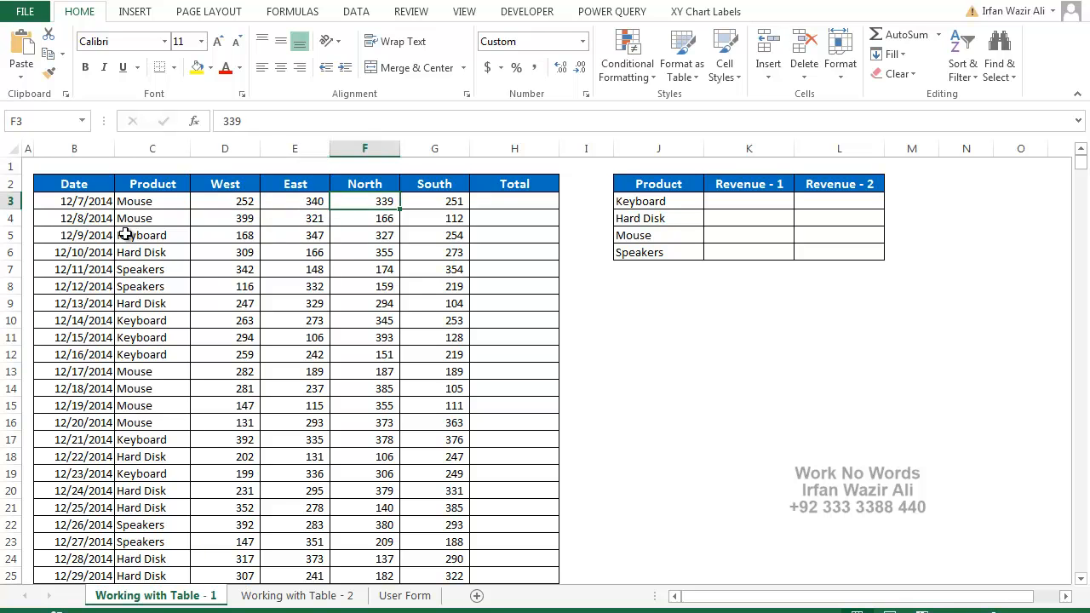
{"action": "key", "text": "Right"}
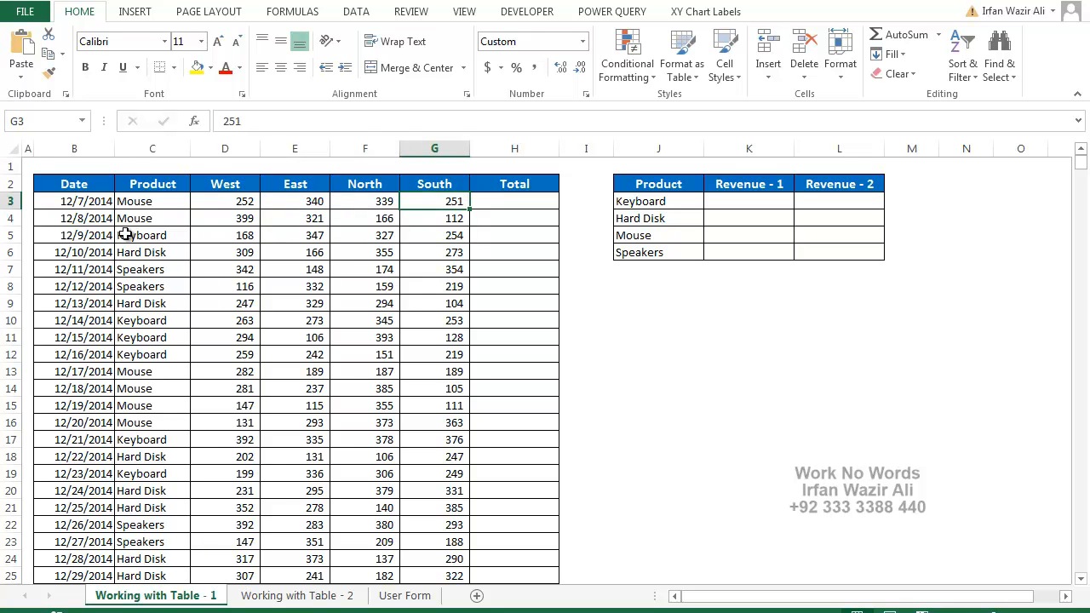
{"action": "key", "text": "Left"}
{"action": "key", "text": "Left"}
{"action": "key", "text": "Left"}
{"action": "key", "text": "Left"}
{"action": "key", "text": "Right"}
{"action": "key", "text": "Right"}
{"action": "key", "text": "Right"}
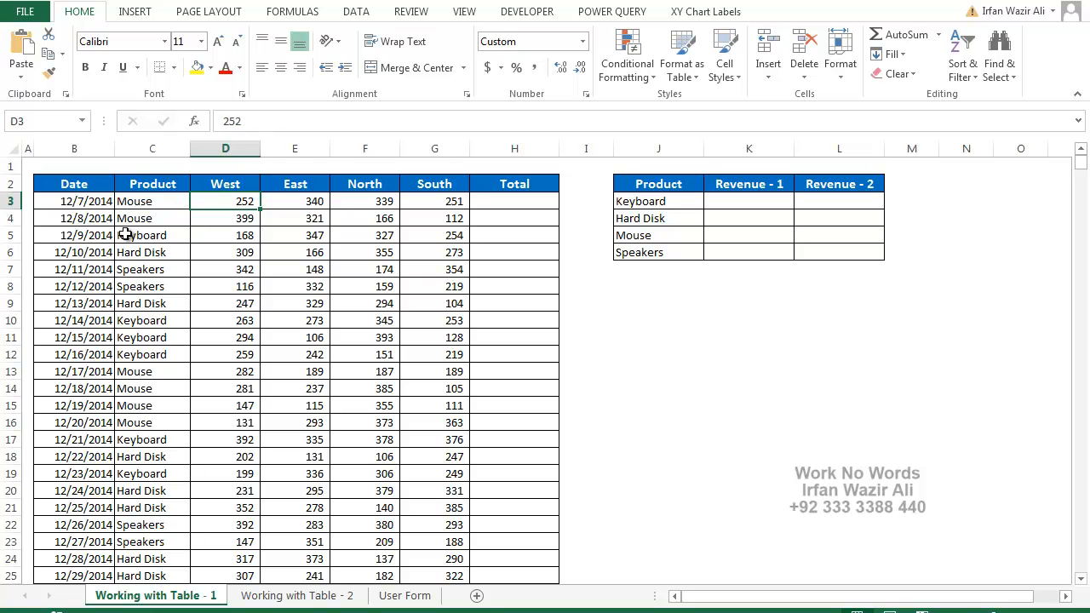
{"action": "key", "text": "Right"}
{"action": "key", "text": "Right"}
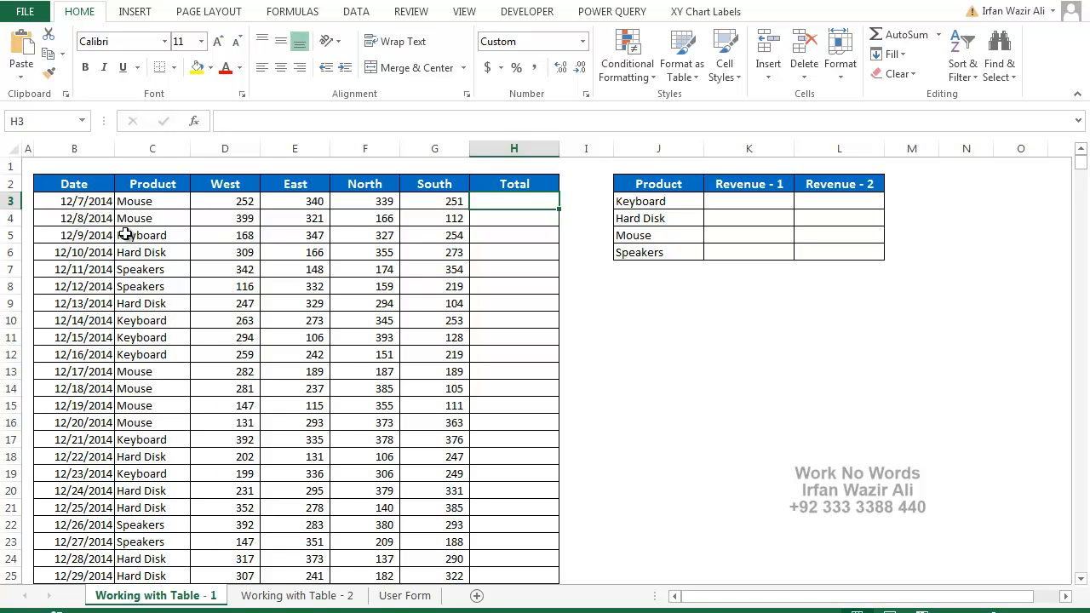
Step: Fill the Total column with each record's sum of West through South, using AutoSum on all rows from row 3 down
{"action": "key", "text": "Left"}
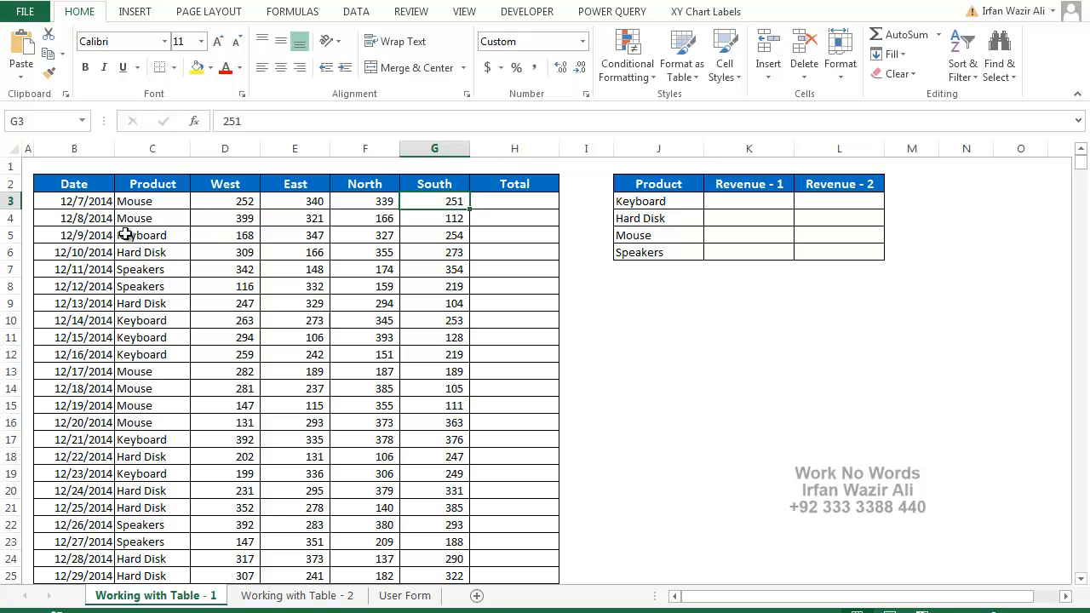
{"action": "key", "text": "Left"}
{"action": "key", "text": "Left"}
{"action": "key", "text": "Left"}
{"action": "key", "text": "ctrl+shift+Right"}
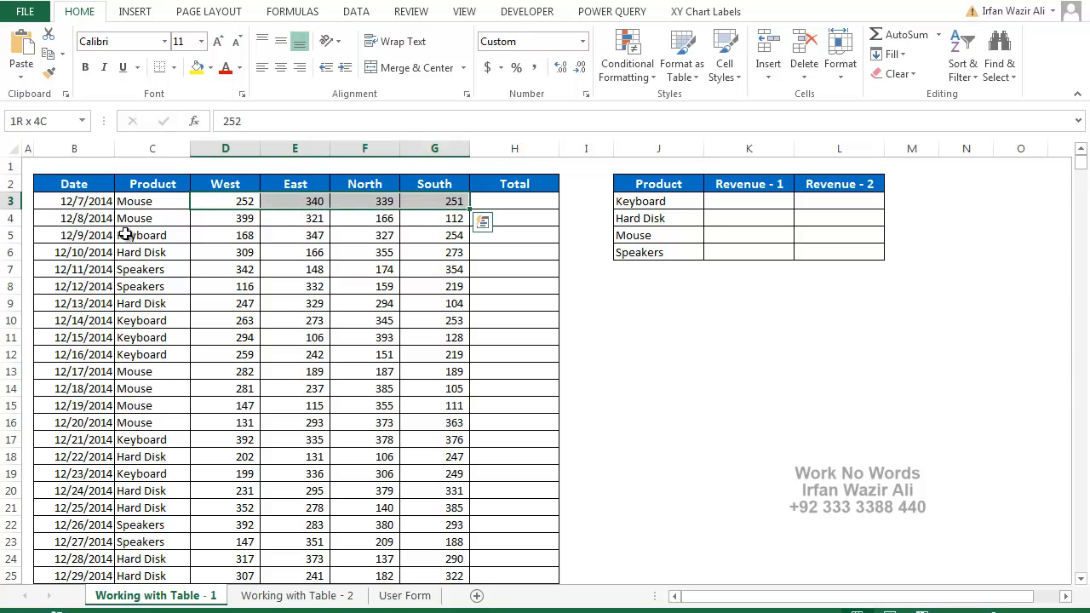
{"action": "key", "text": "ctrl+shift+Down"}
{"action": "key", "text": "ctrl+BackSpace"}
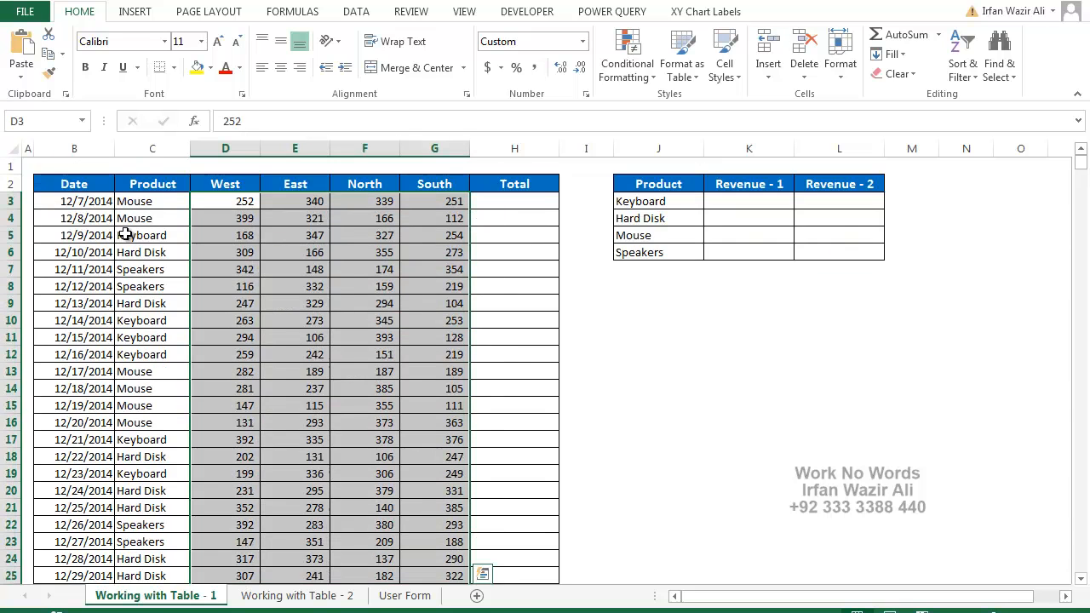
{"action": "key", "text": "shift+Right"}
{"action": "key", "text": "ctrl+BackSpace"}
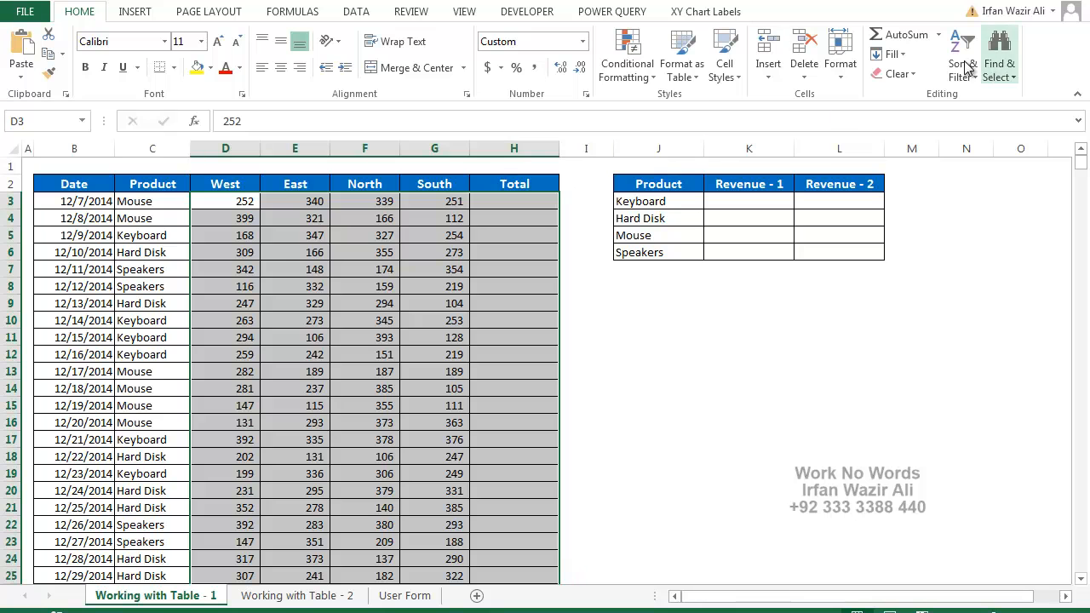
{"action": "left_click", "coordinate": [905, 40]}
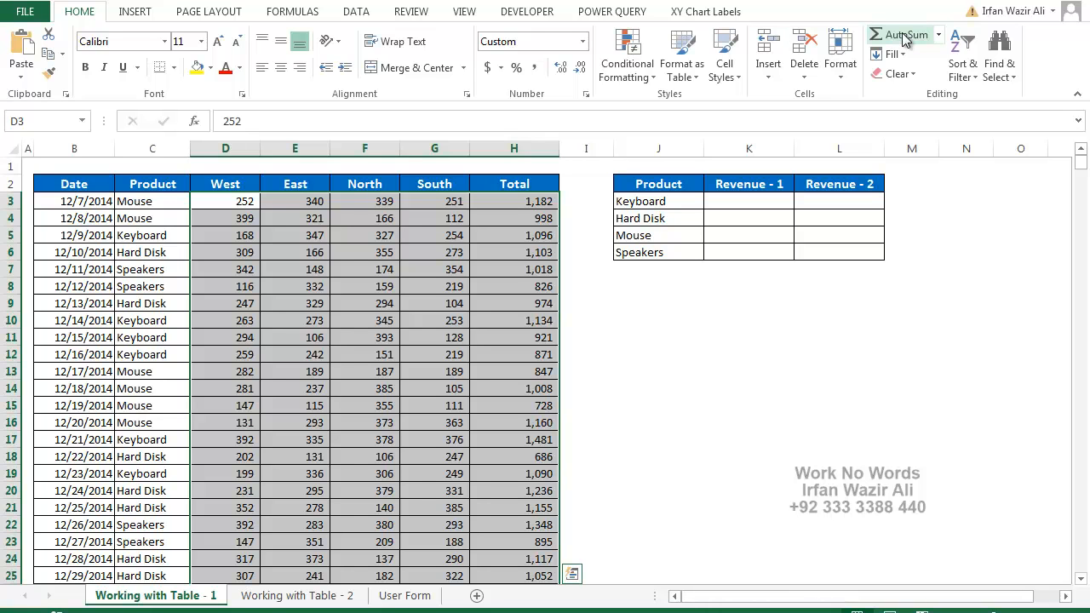
{"action": "left_click", "coordinate": [552, 206]}
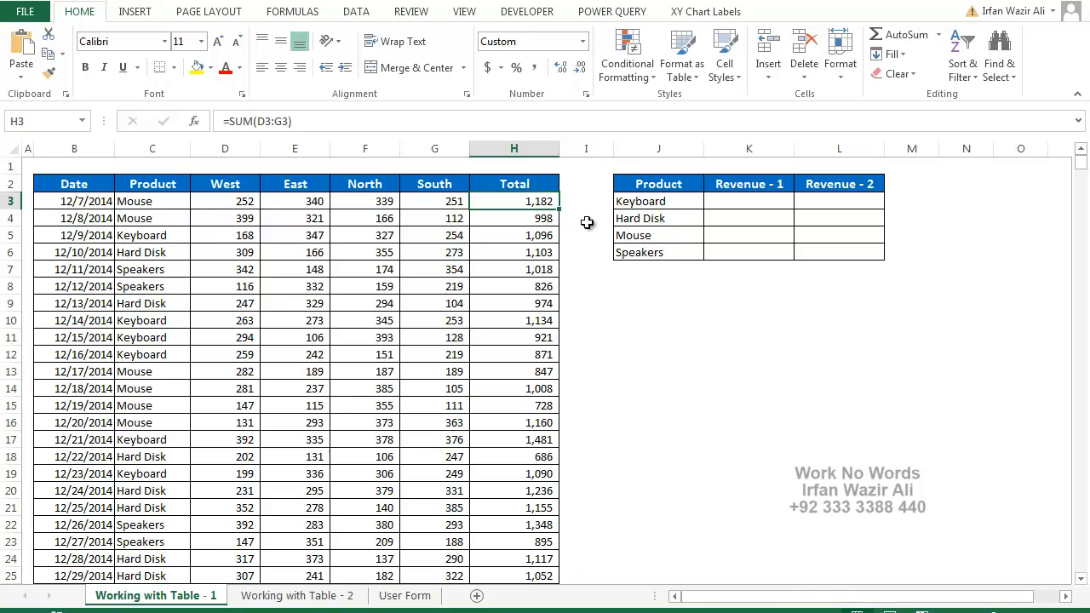
Step: Review the product summary table and its empty Revenue - 1 cells for each product
{"action": "left_click_drag", "start_coordinate": [641, 188], "coordinate": [837, 249]}
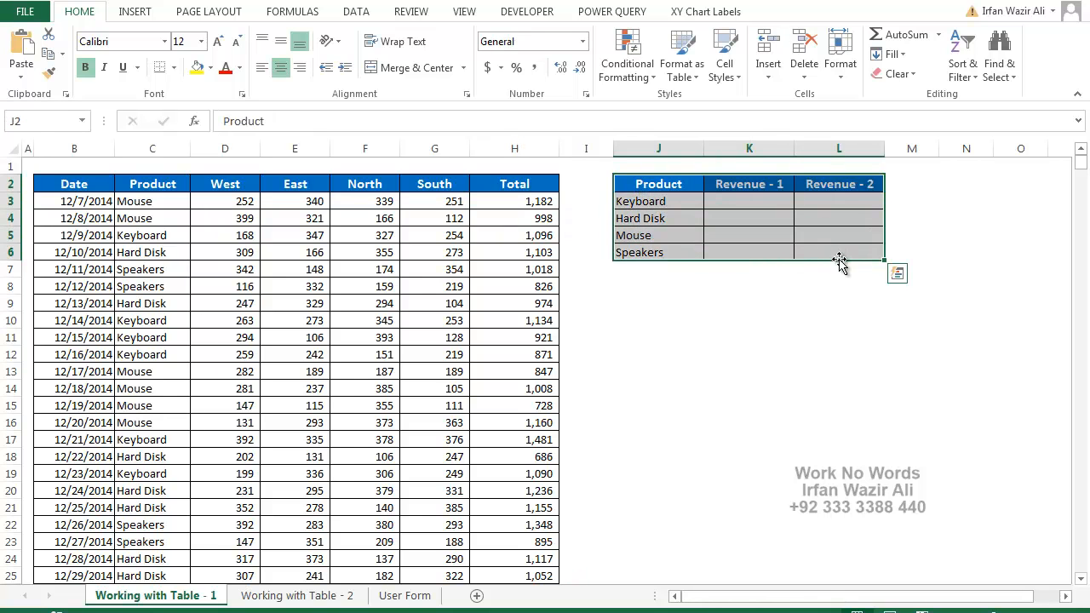
{"action": "left_click", "coordinate": [861, 287]}
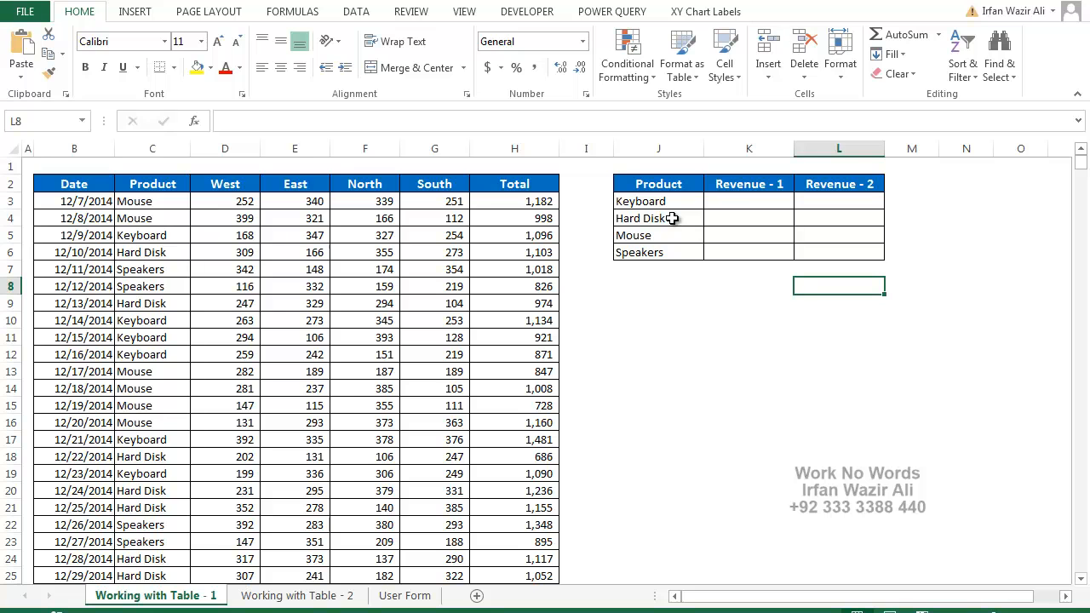
{"action": "left_click", "coordinate": [726, 201]}
{"action": "left_click", "coordinate": [730, 215]}
{"action": "left_click", "coordinate": [729, 236]}
{"action": "left_click", "coordinate": [732, 250]}
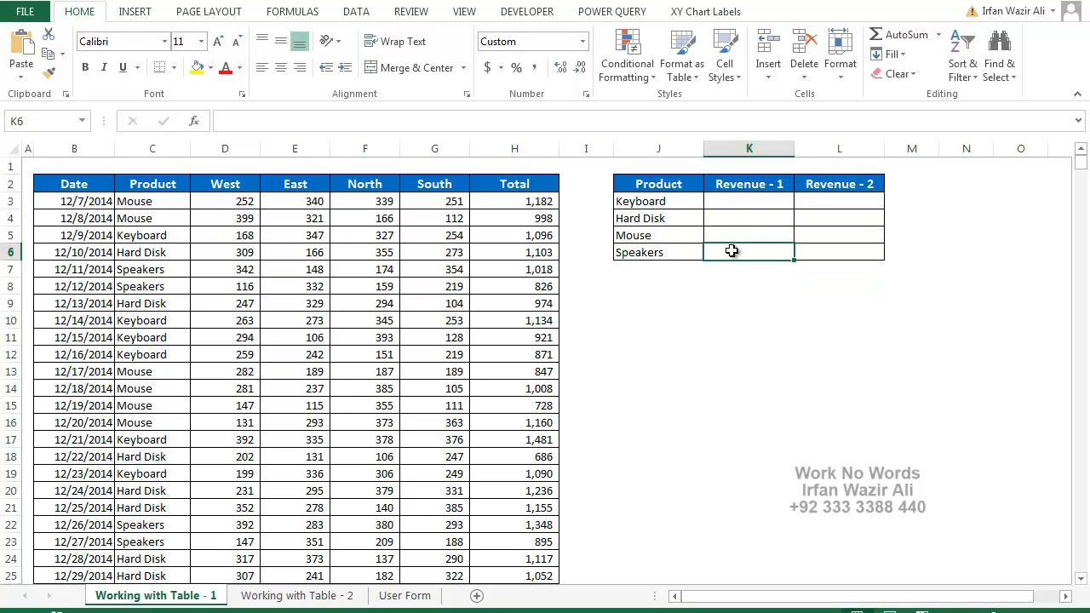
Step: Start a SUMIF formula in K3 with the product column $C$3:$C$53 as the absolute criteria range
{"action": "left_click", "coordinate": [733, 201]}
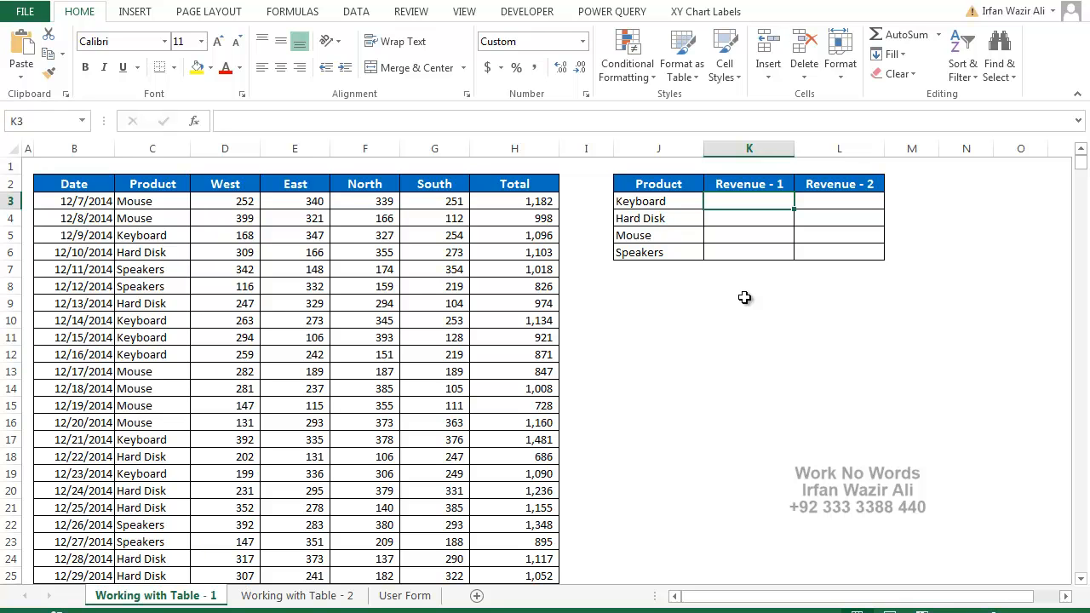
{"action": "type", "text": "=sumif"}
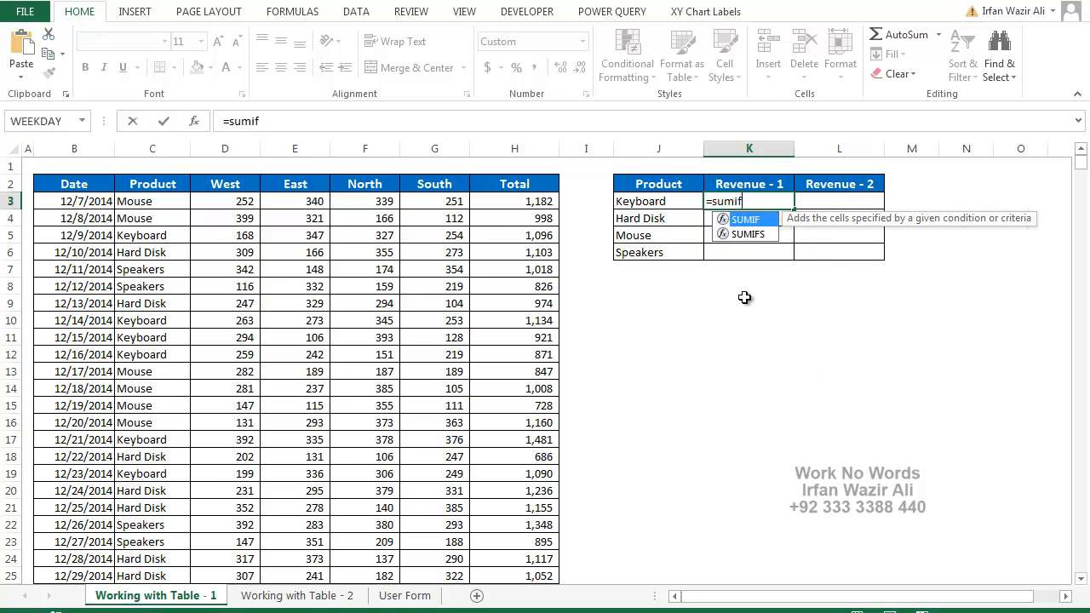
{"action": "type", "text": "("}
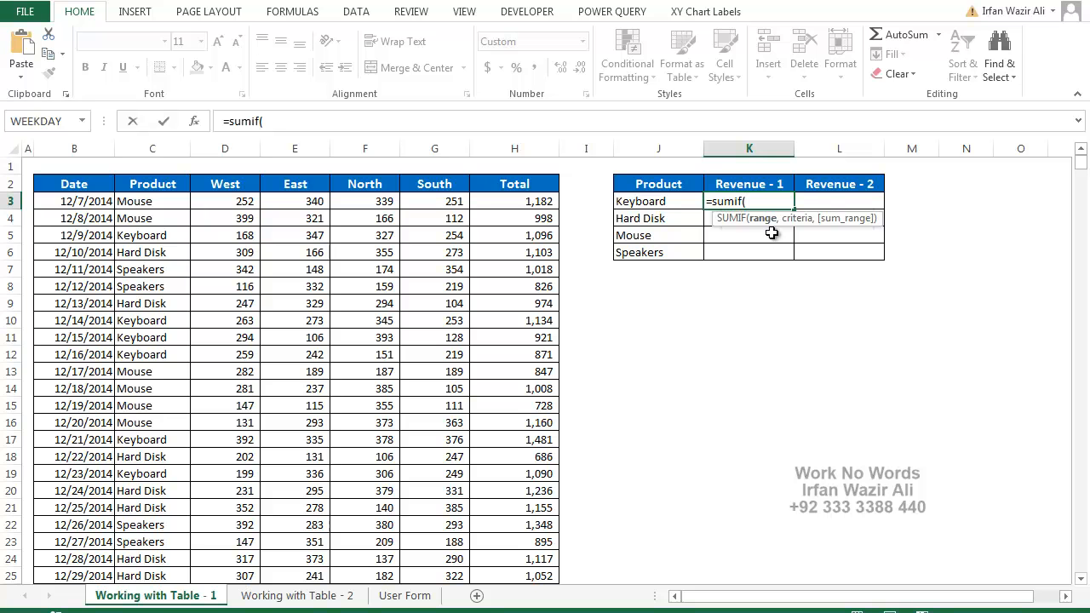
{"action": "left_click", "coordinate": [156, 203]}
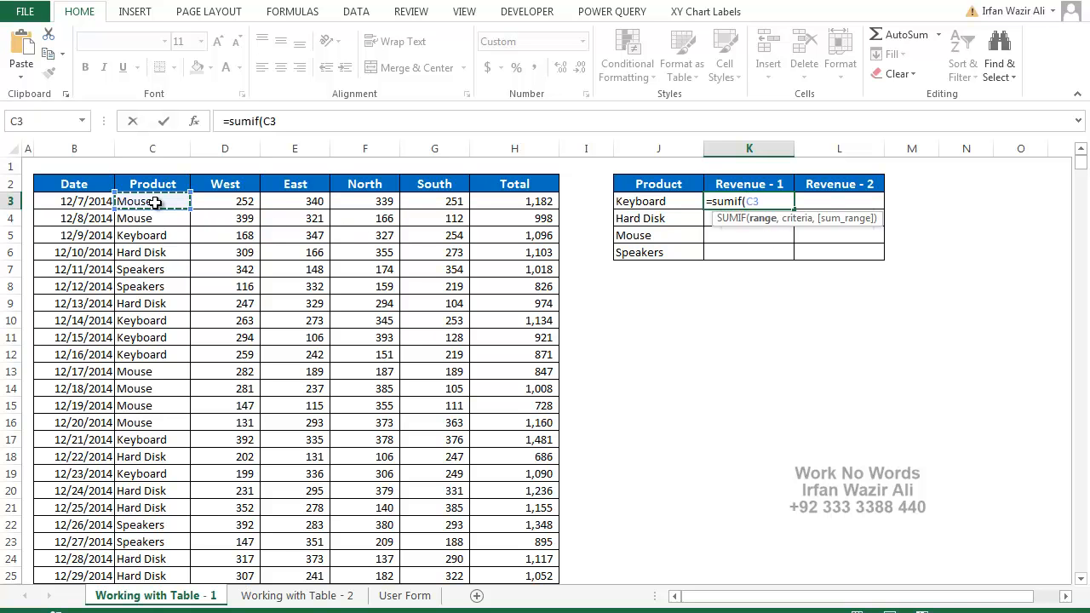
{"action": "key", "text": "ctrl+shift+Down"}
{"action": "scroll", "coordinate": [156, 202], "scroll_direction": "up", "scroll_amount": 9}
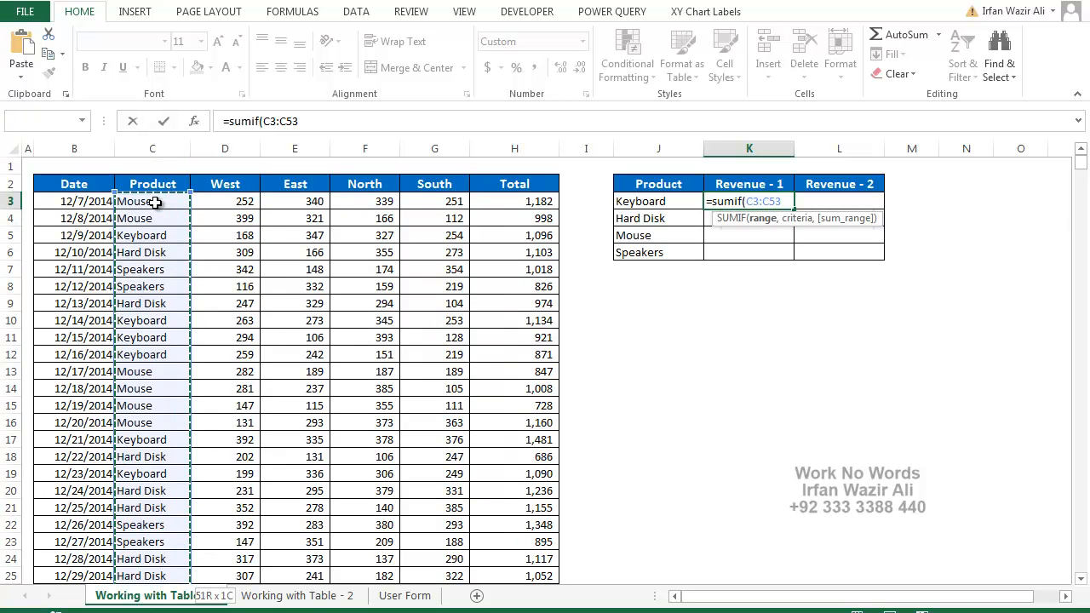
{"action": "key", "text": "F4"}
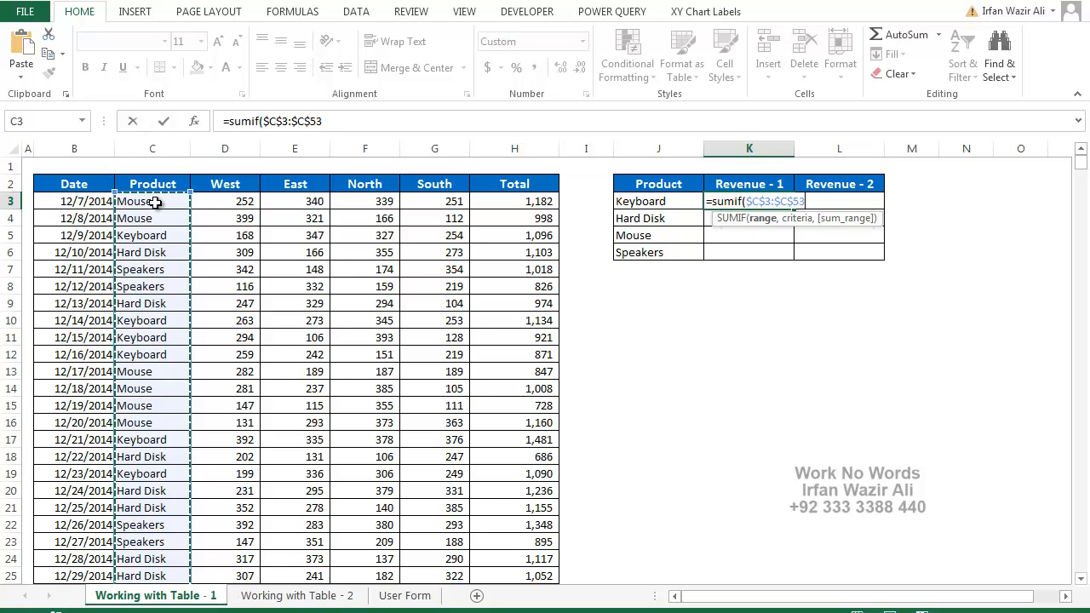
{"action": "type", "text": ","}
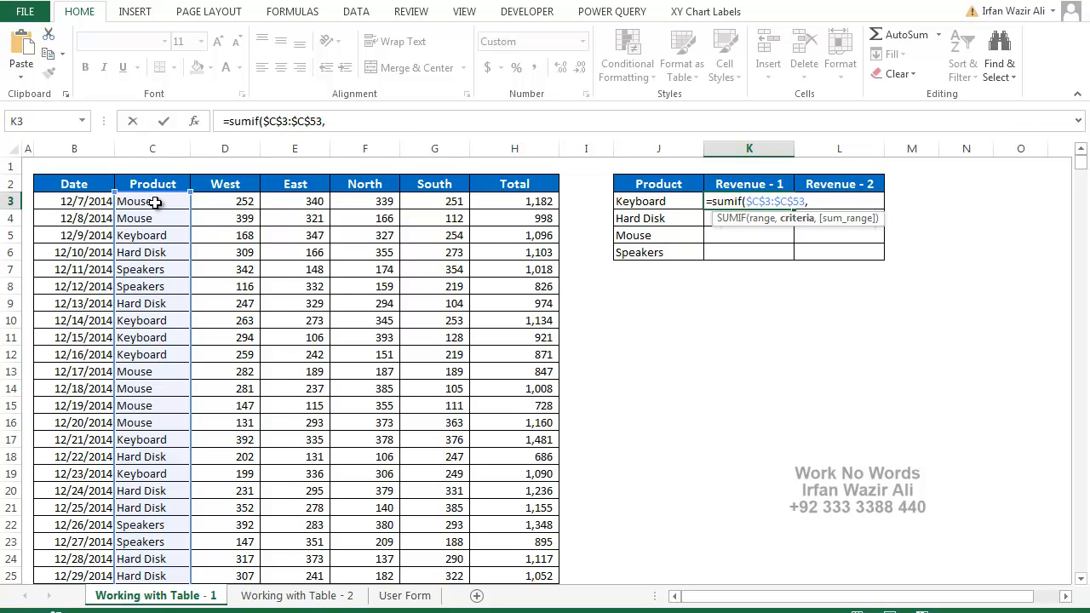
Step: Complete the SUMIF formula with J3 as the criteria and $H$3:$H$53 as the absolute sum range
{"action": "key", "text": "Left"}
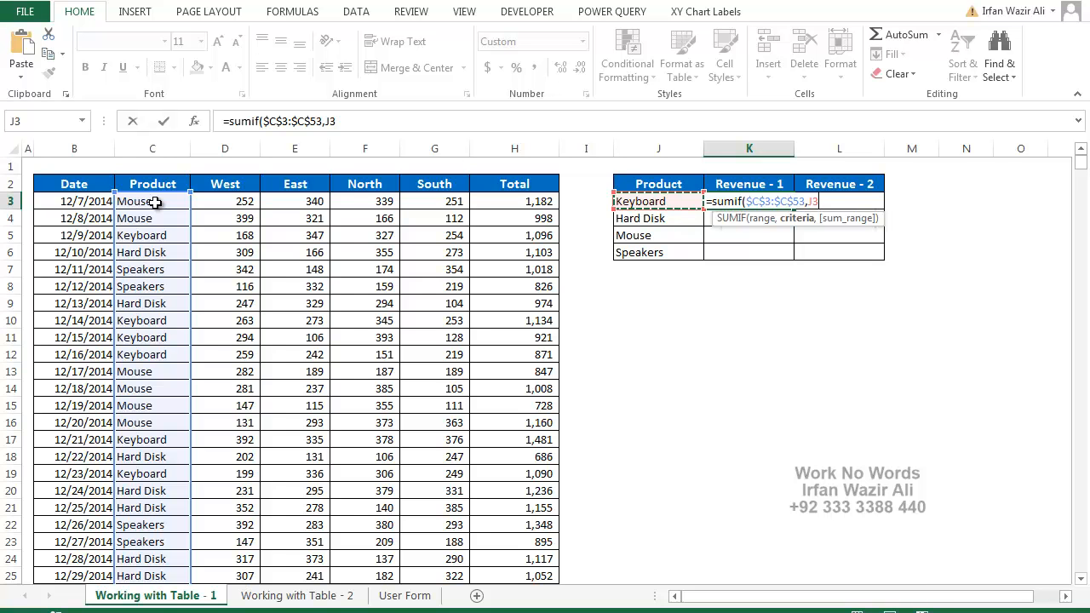
{"action": "type", "text": ","}
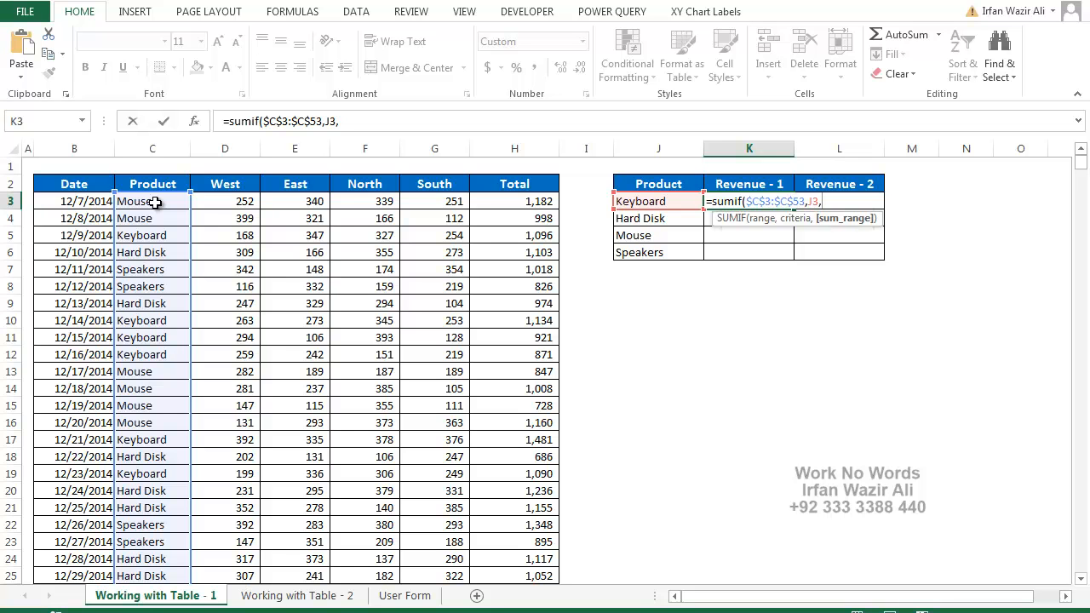
{"action": "key", "text": "Left"}
{"action": "key", "text": "Left"}
{"action": "key", "text": "Left"}
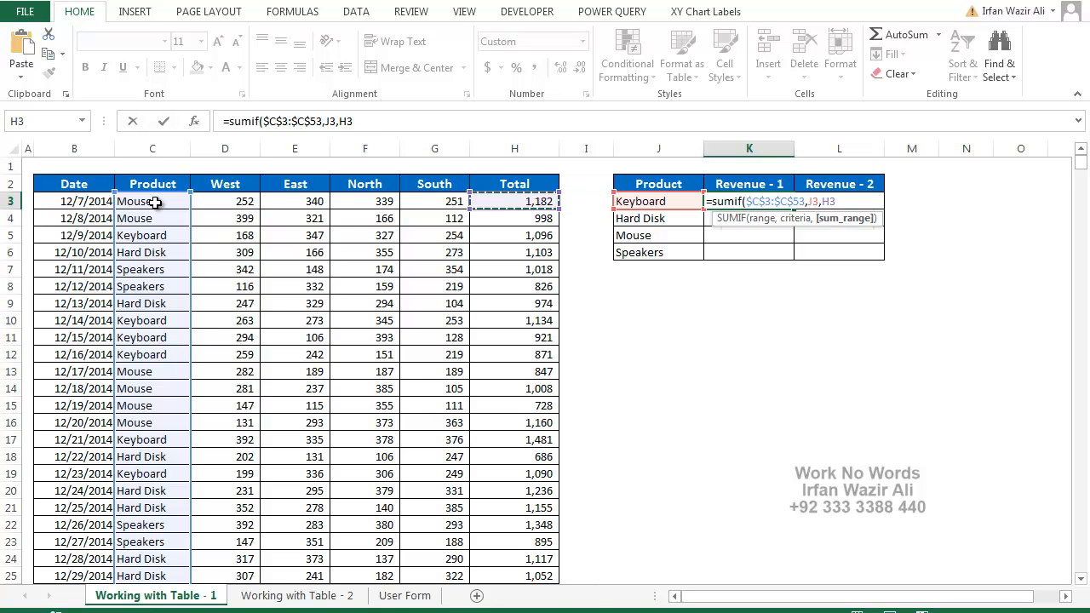
{"action": "key", "text": "ctrl+shift+Down"}
{"action": "scroll", "coordinate": [154, 202], "scroll_direction": "up", "scroll_amount": 9}
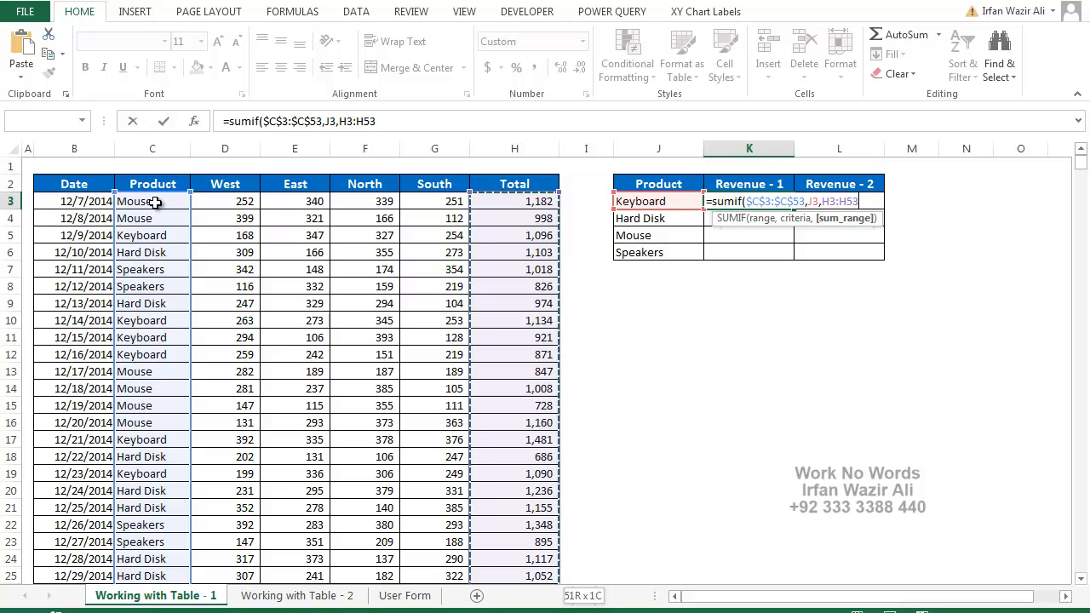
{"action": "key", "text": "F4"}
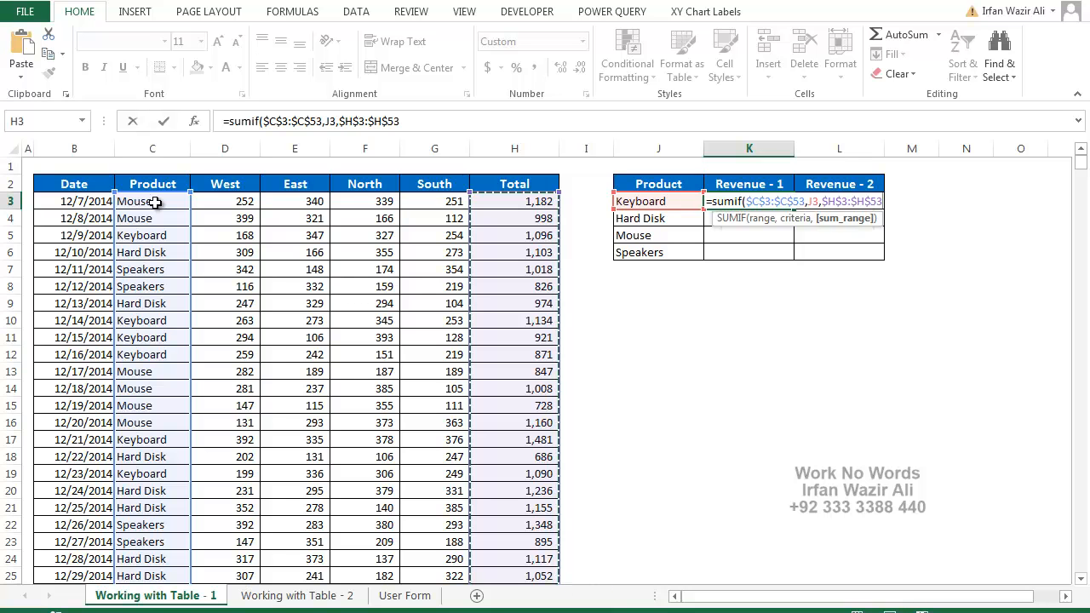
{"action": "key", "text": "Return"}
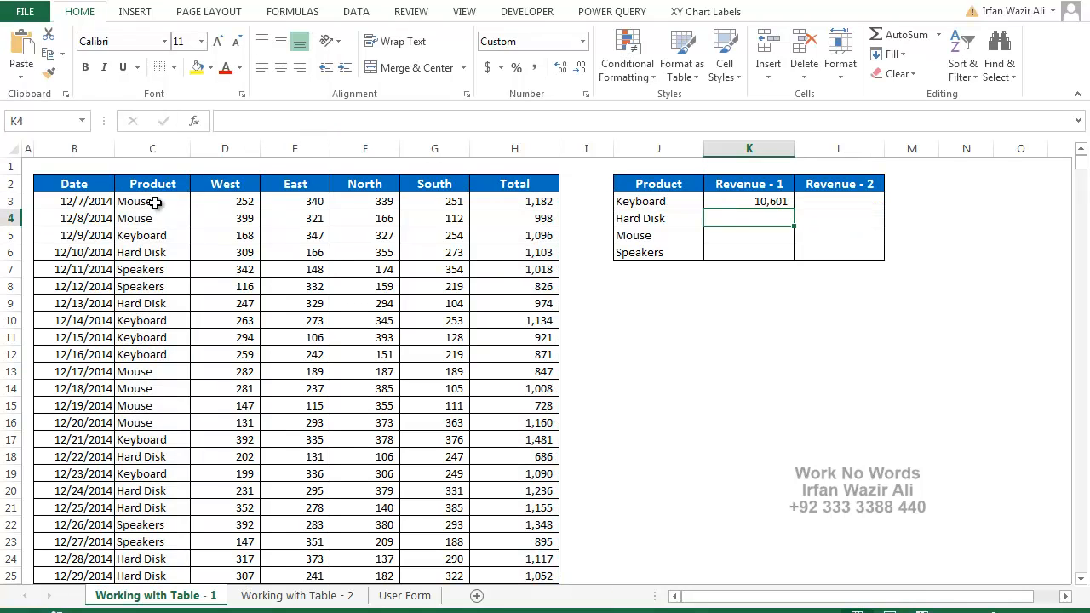
Step: Copy the SUMIF formula from K3 down to K6 and add a sum of K3:K6 in K7
{"action": "left_click", "coordinate": [737, 200]}
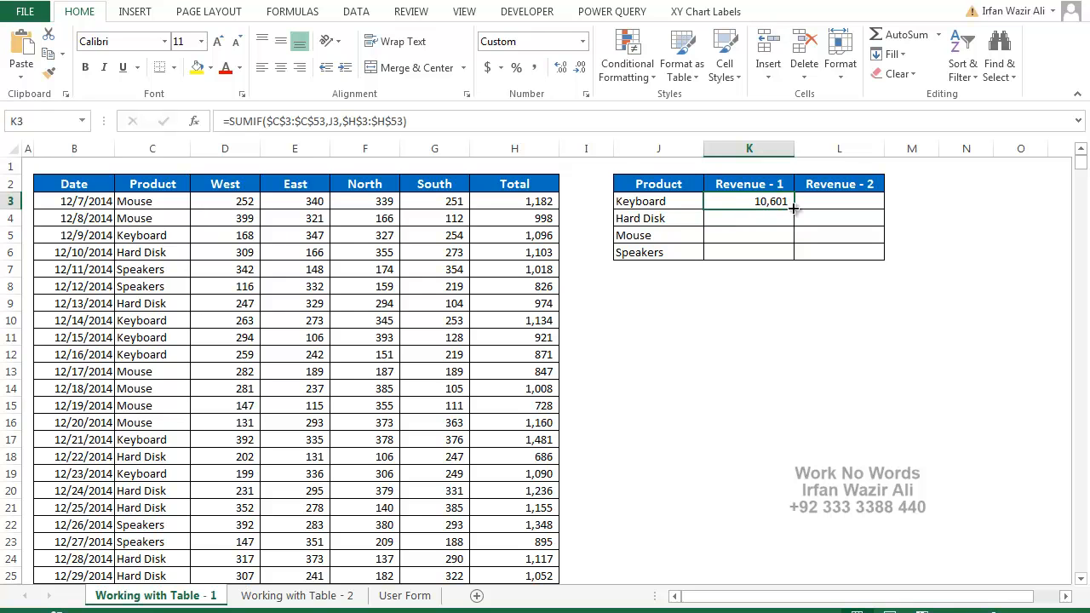
{"action": "left_click_drag", "start_coordinate": [793, 208], "coordinate": [790, 268]}
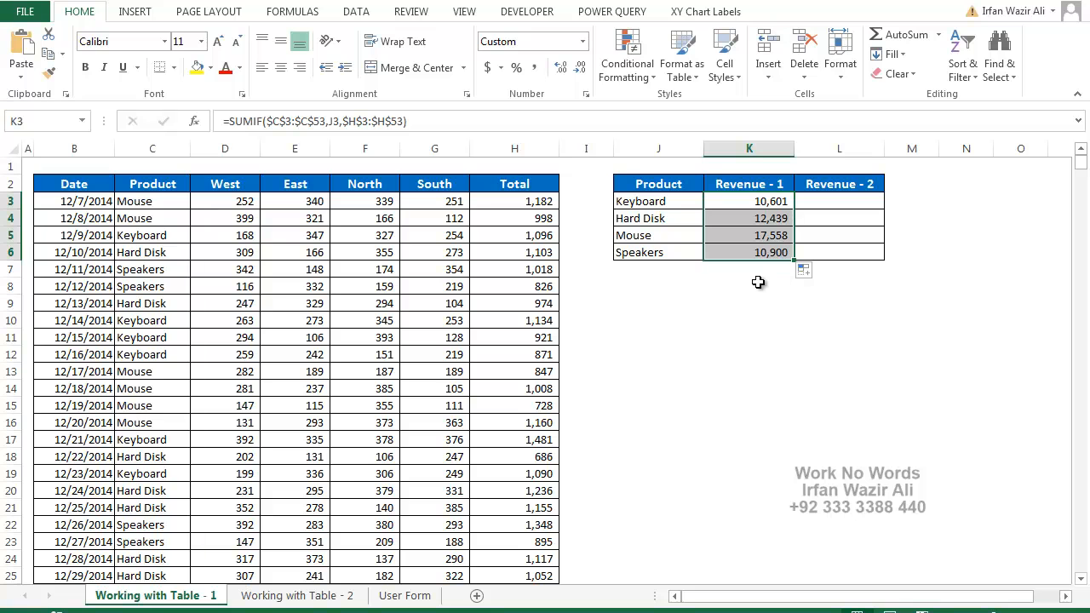
{"action": "left_click", "coordinate": [754, 273]}
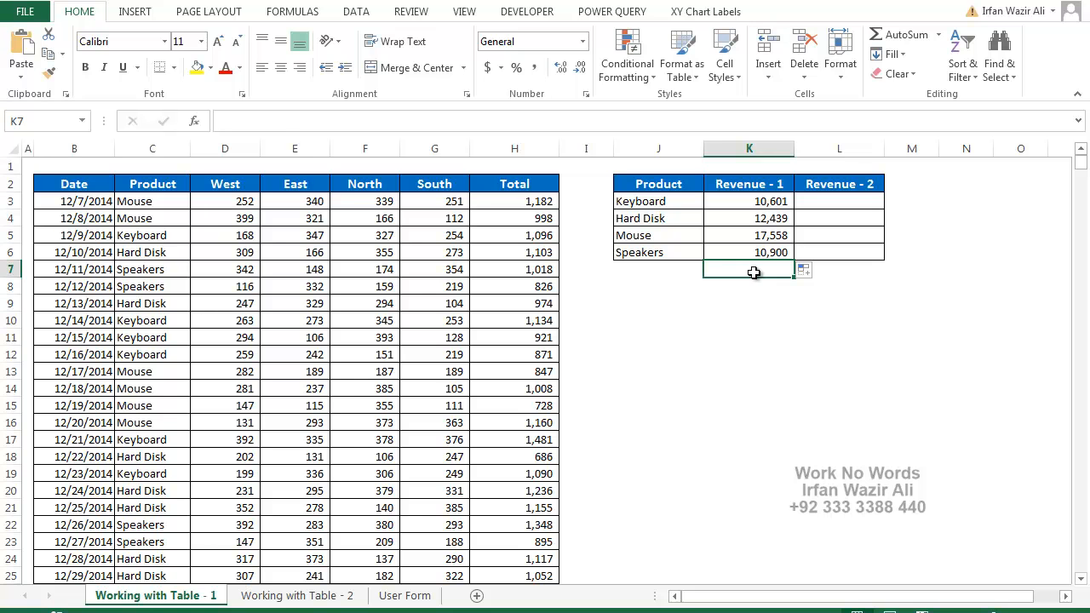
{"action": "key", "text": "alt+equal"}
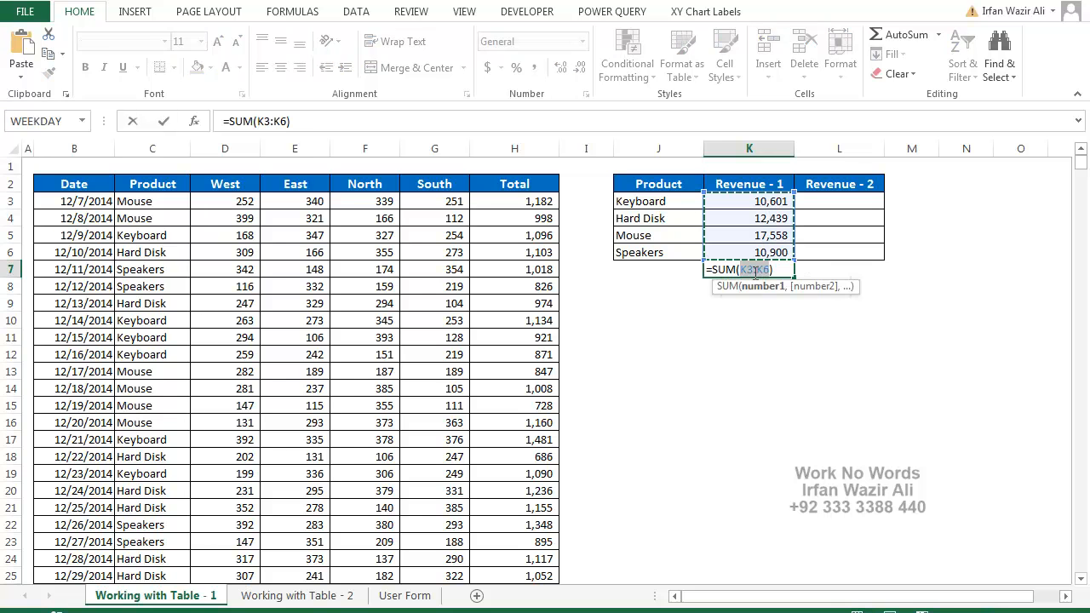
{"action": "key", "text": "Return"}
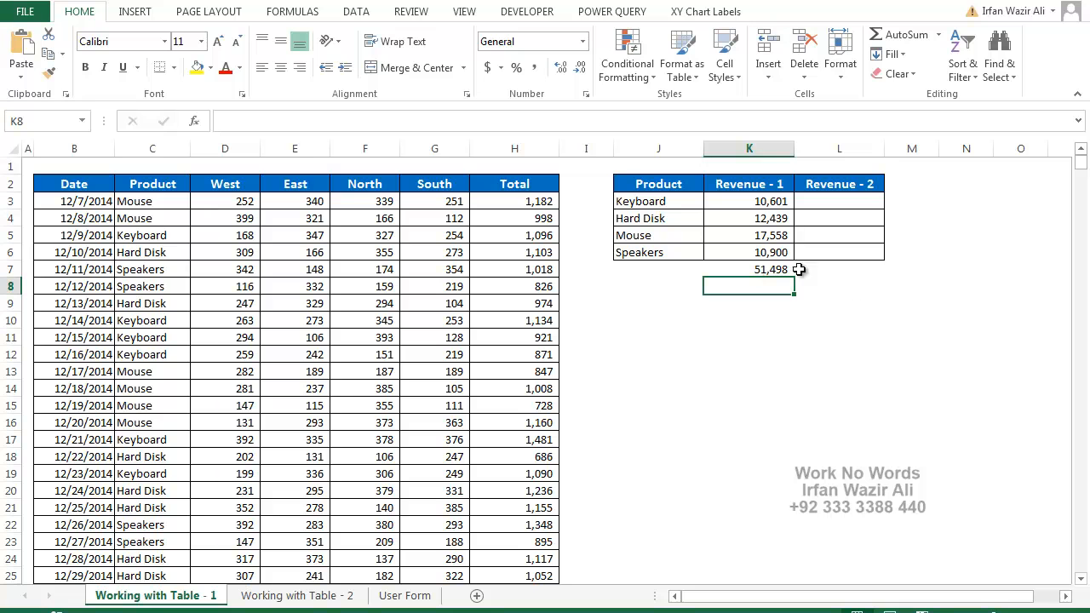
Step: Sum the Total column in H55 to compare it with K7, and clear the check cell
{"action": "key", "text": "Up"}
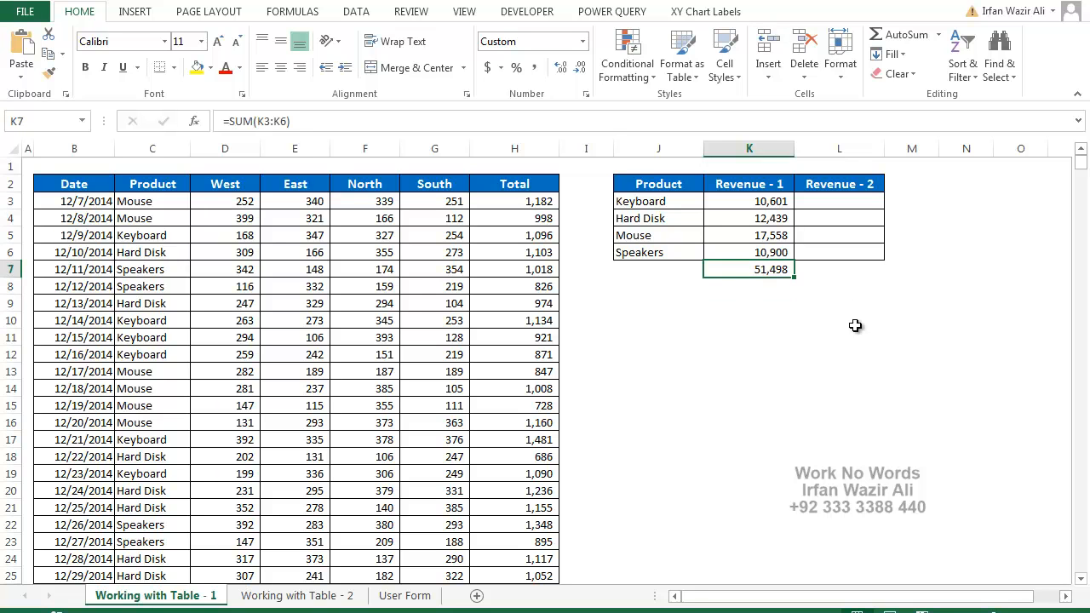
{"action": "key", "text": "ctrl+Left"}
{"action": "key", "text": "ctrl+Down"}
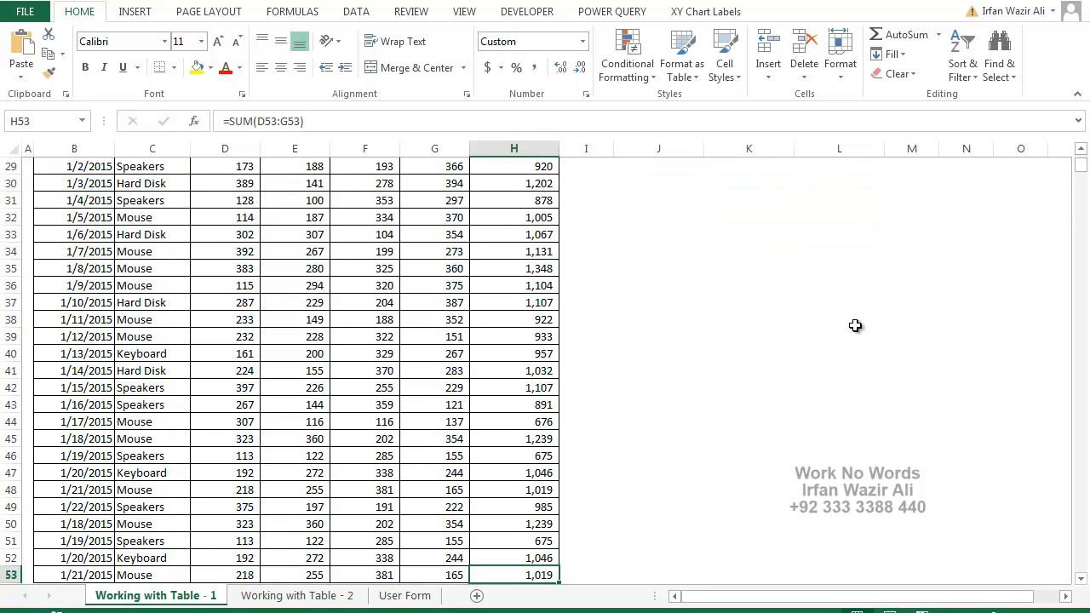
{"action": "scroll", "coordinate": [565, 497], "scroll_direction": "down", "scroll_amount": 2}
{"action": "left_click", "coordinate": [543, 506]}
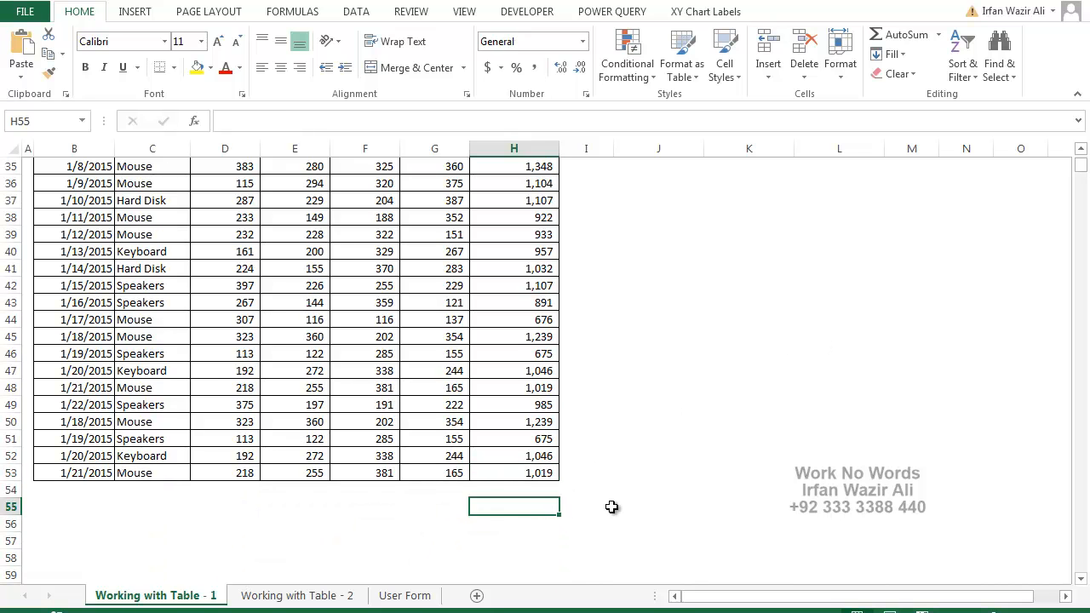
{"action": "key", "text": "alt+equal"}
{"action": "key", "text": "ctrl+Return"}
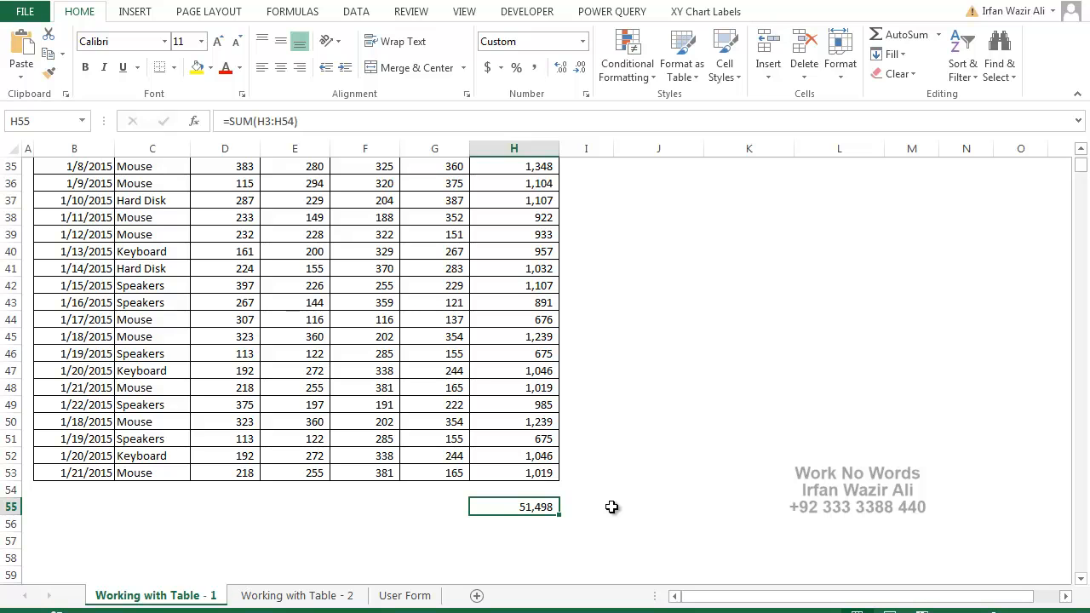
{"action": "key", "text": "Delete"}
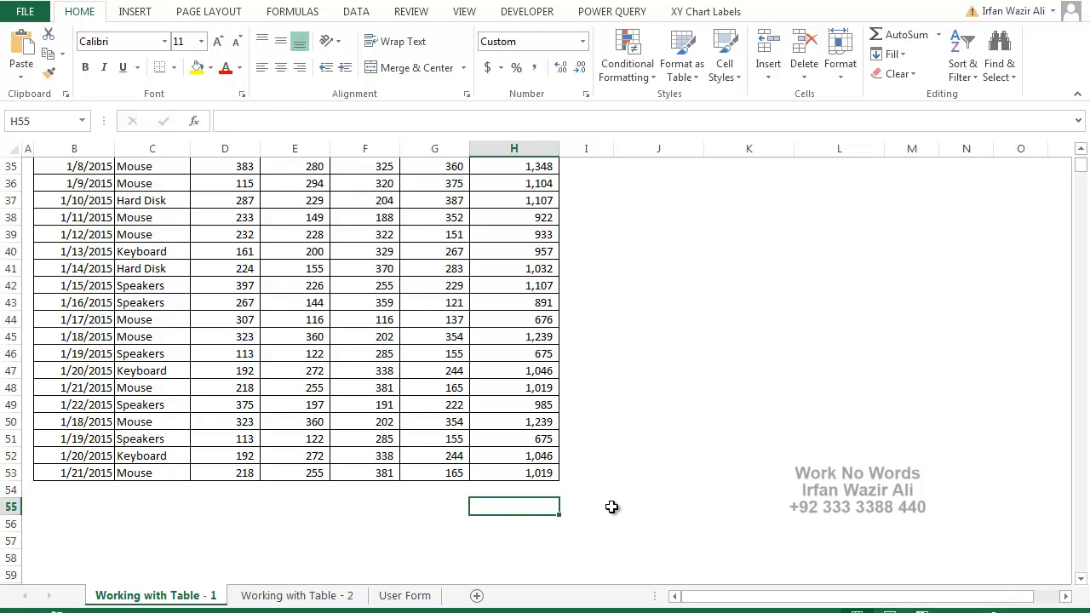
Step: Start a new sales record in row 54 with the date 1/22/2015 and the product Keyboard
{"action": "key", "text": "Up"}
{"action": "key", "text": "Up"}
{"action": "key", "text": "Up"}
{"action": "key", "text": "Up"}
{"action": "key", "text": "Up"}
{"action": "key", "text": "Up"}
{"action": "key", "text": "ctrl+Left"}
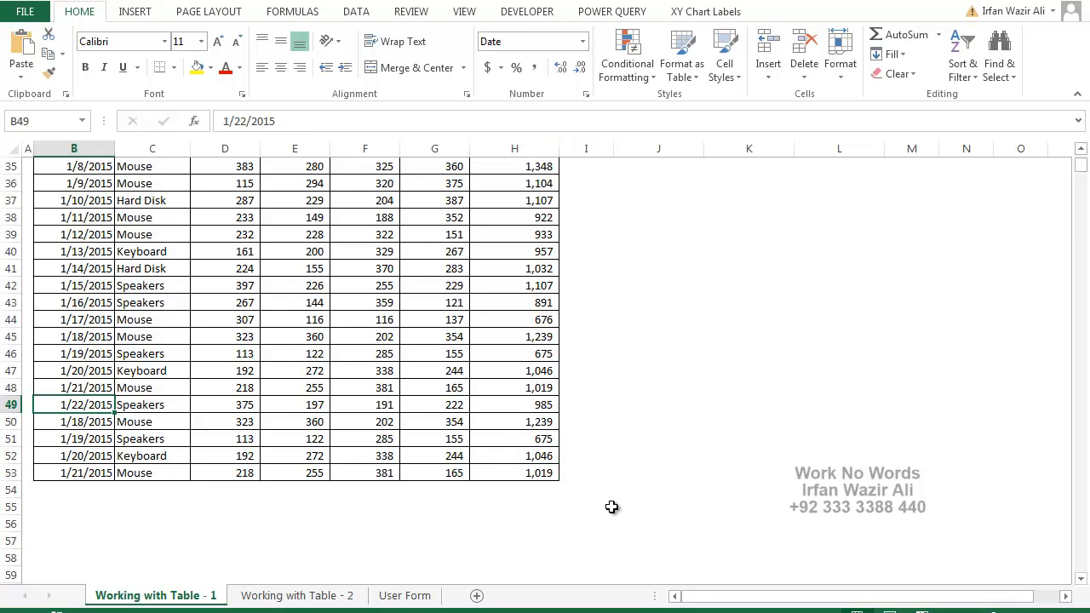
{"action": "key", "text": "Down"}
{"action": "key", "text": "Down"}
{"action": "key", "text": "Down"}
{"action": "key", "text": "Down"}
{"action": "key", "text": "Down"}
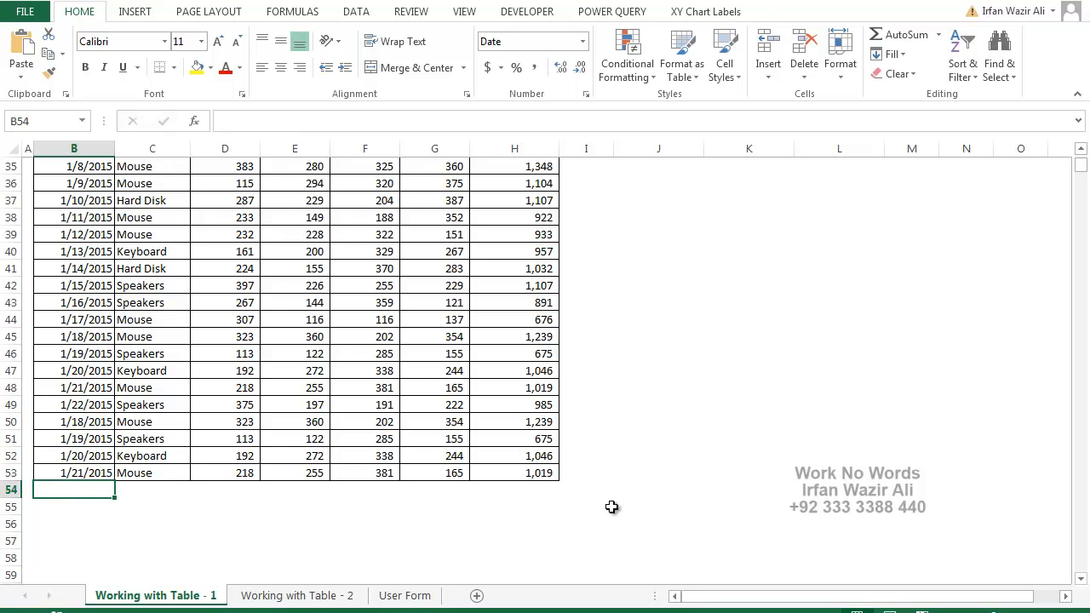
{"action": "type", "text": "1/"}
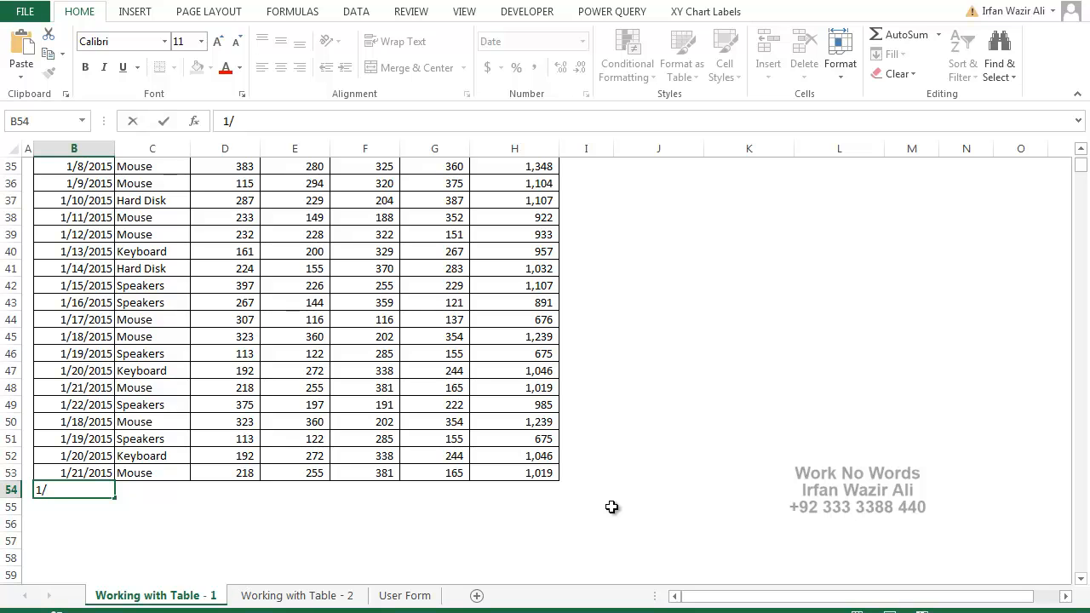
{"action": "type", "text": "22/2015"}
{"action": "key", "text": "Tab"}
{"action": "type", "text": "Keyboard"}
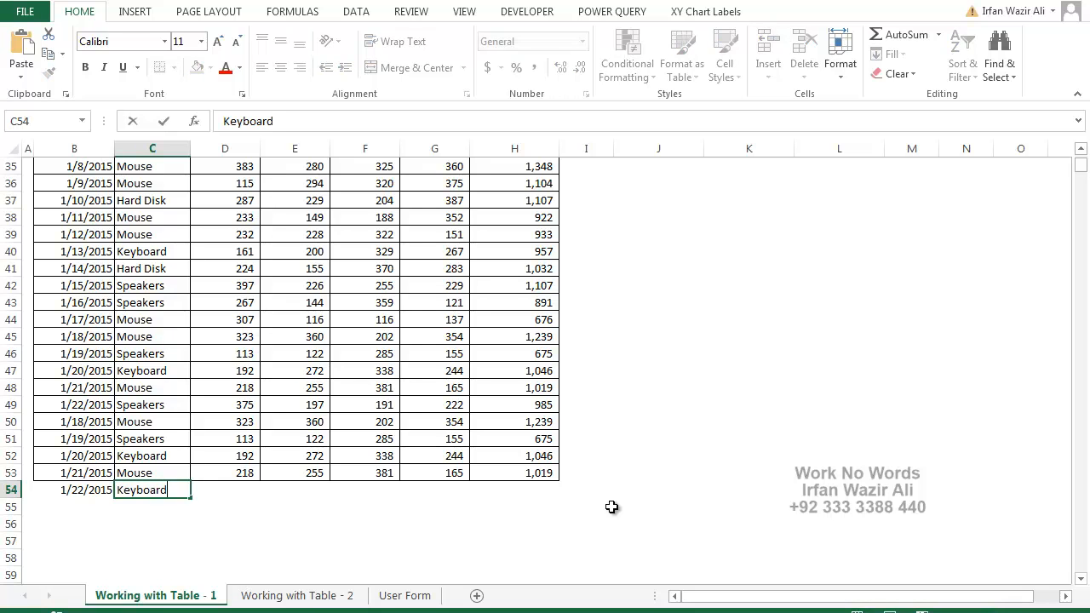
Step: Fill in the new Keyboard record with West 332, East 345, North 345 and South 645
{"action": "key", "text": "Tab"}
{"action": "type", "text": "332"}
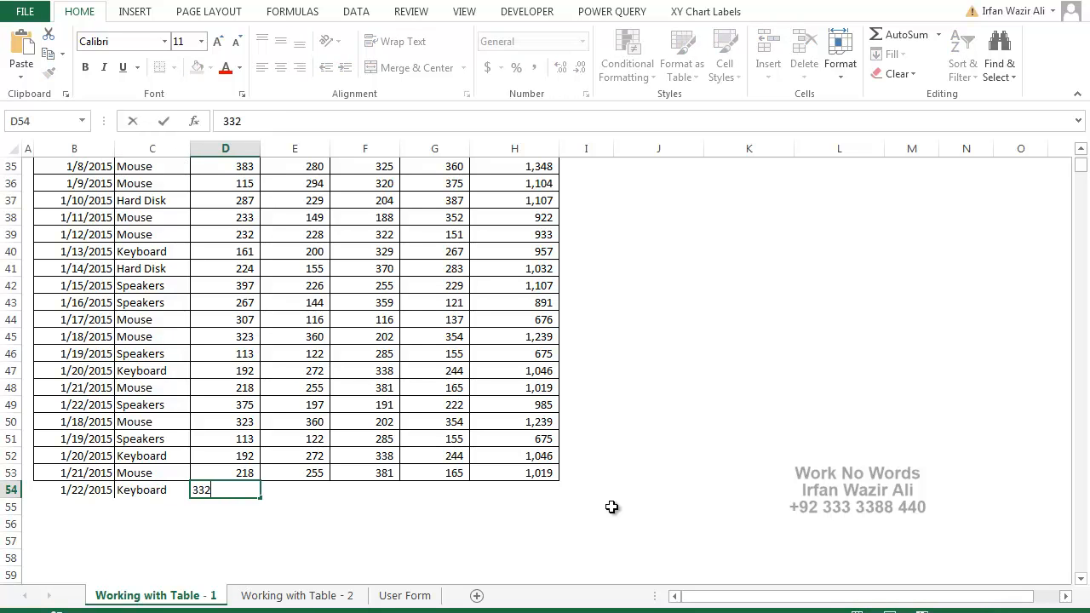
{"action": "key", "text": "Tab"}
{"action": "type", "text": "345"}
{"action": "key", "text": "Tab"}
{"action": "type", "text": "345"}
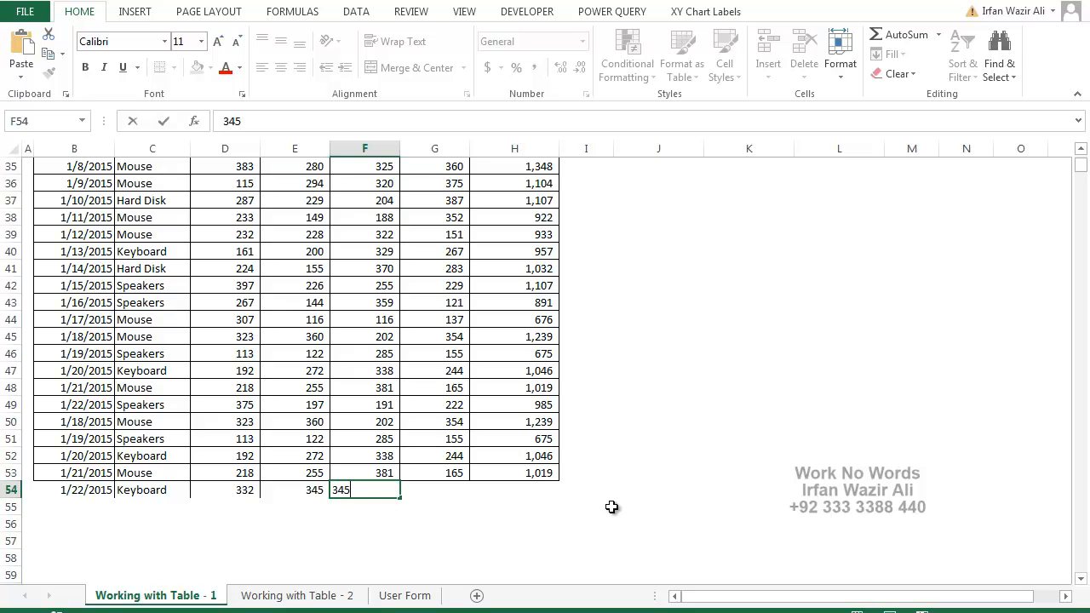
{"action": "key", "text": "Tab"}
{"action": "type", "text": "645"}
{"action": "key", "text": "Tab"}
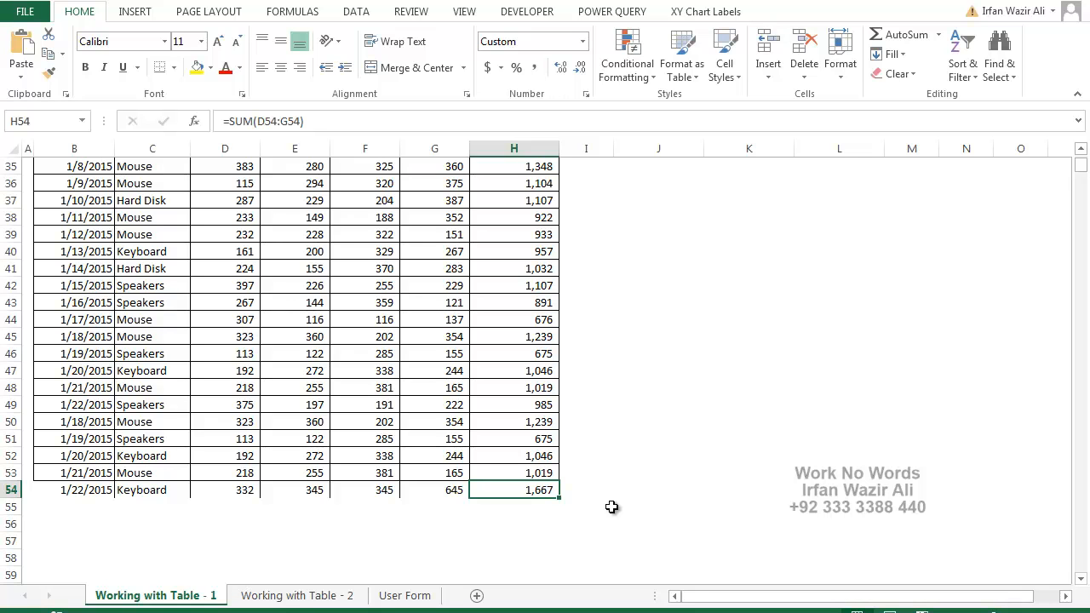
Step: Examine the regional figures and the Total cell of the new record in row 54
{"action": "key", "text": "Left"}
{"action": "key", "text": "Left"}
{"action": "key", "text": "Left"}
{"action": "key", "text": "Left"}
{"action": "key", "text": "Right"}
{"action": "key", "text": "Right"}
{"action": "key", "text": "Right"}
{"action": "key", "text": "Right"}
{"action": "key", "text": "Right"}
{"action": "key", "text": "Right"}
{"action": "key", "text": "Right"}
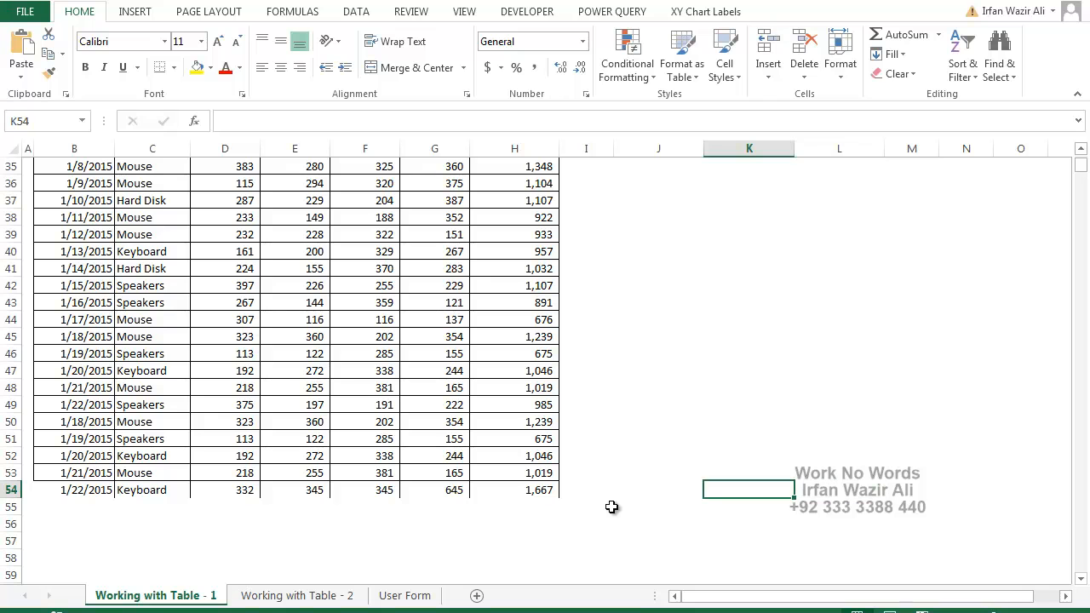
Step: Check whether the Revenue - 1 figures and their sum in K7 include the new record
{"action": "key", "text": "ctrl+Up"}
{"action": "key", "text": "Up"}
{"action": "key", "text": "Up"}
{"action": "key", "text": "Up"}
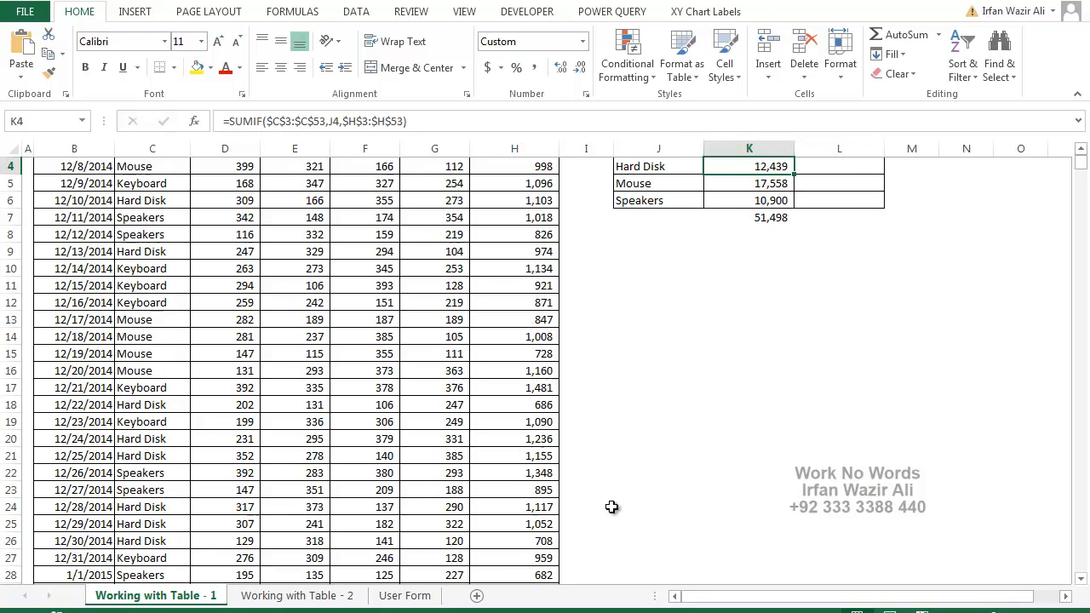
{"action": "key", "text": "Up"}
{"action": "key", "text": "Up"}
{"action": "key", "text": "Down"}
{"action": "key", "text": "Down"}
{"action": "key", "text": "Down"}
{"action": "key", "text": "Down"}
{"action": "key", "text": "Down"}
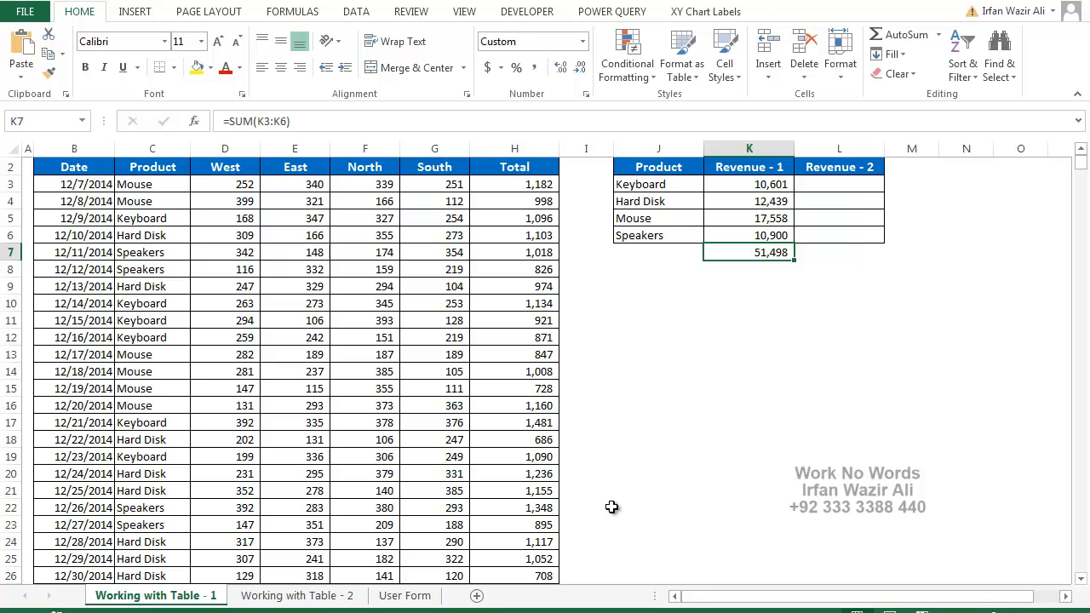
Step: Inspect the ranges referenced by the SUMIF formula in K3 against the last row of the sales data
{"action": "key", "text": "Up"}
{"action": "key", "text": "Up"}
{"action": "key", "text": "Up"}
{"action": "key", "text": "Up"}
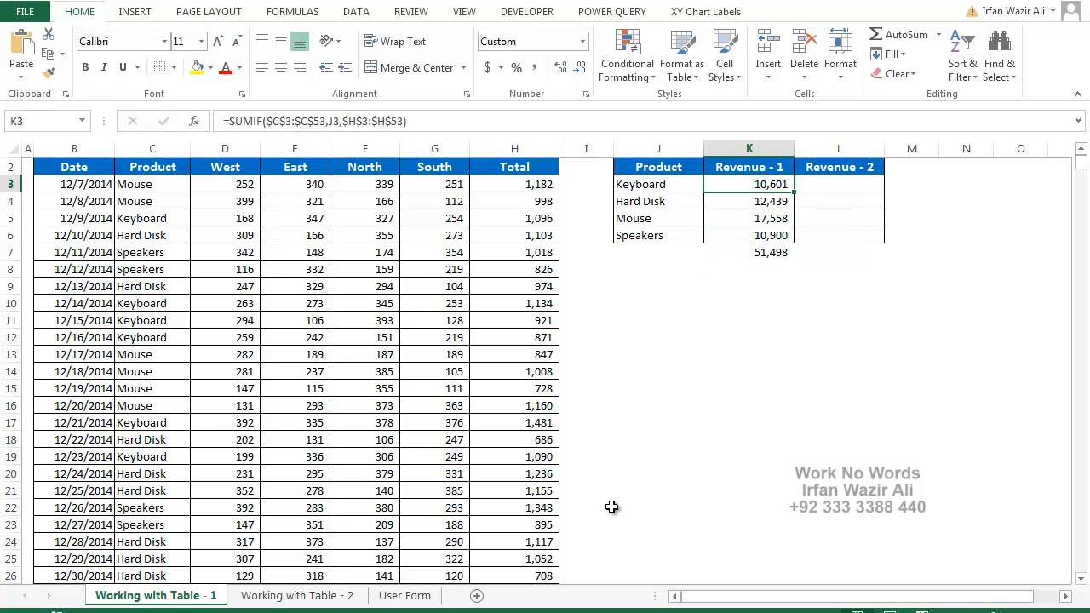
{"action": "key", "text": "F2"}
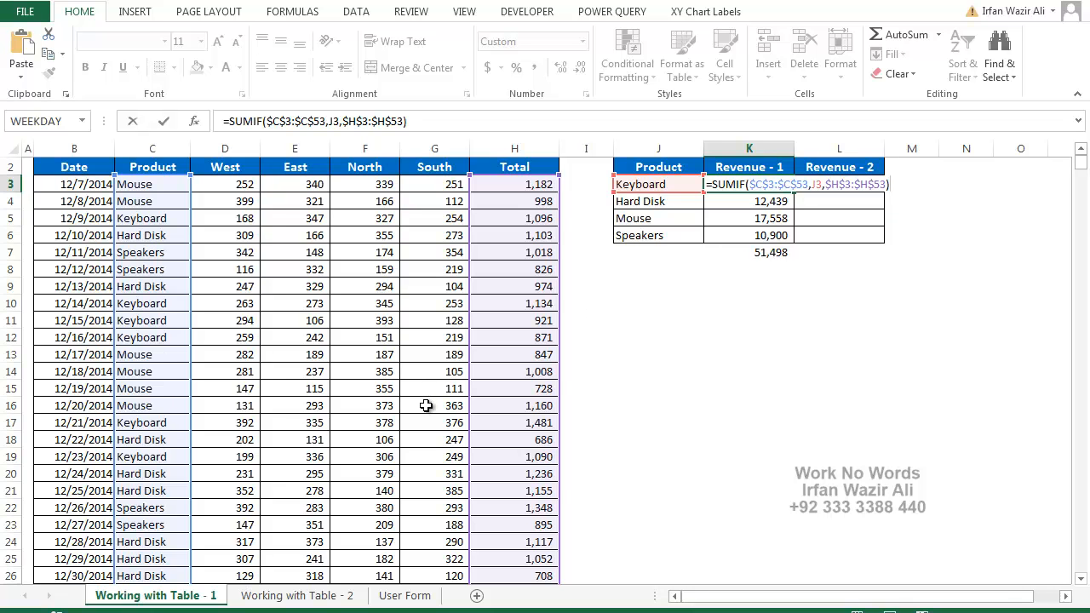
{"action": "scroll", "coordinate": [425, 405], "scroll_direction": "down", "scroll_amount": 15}
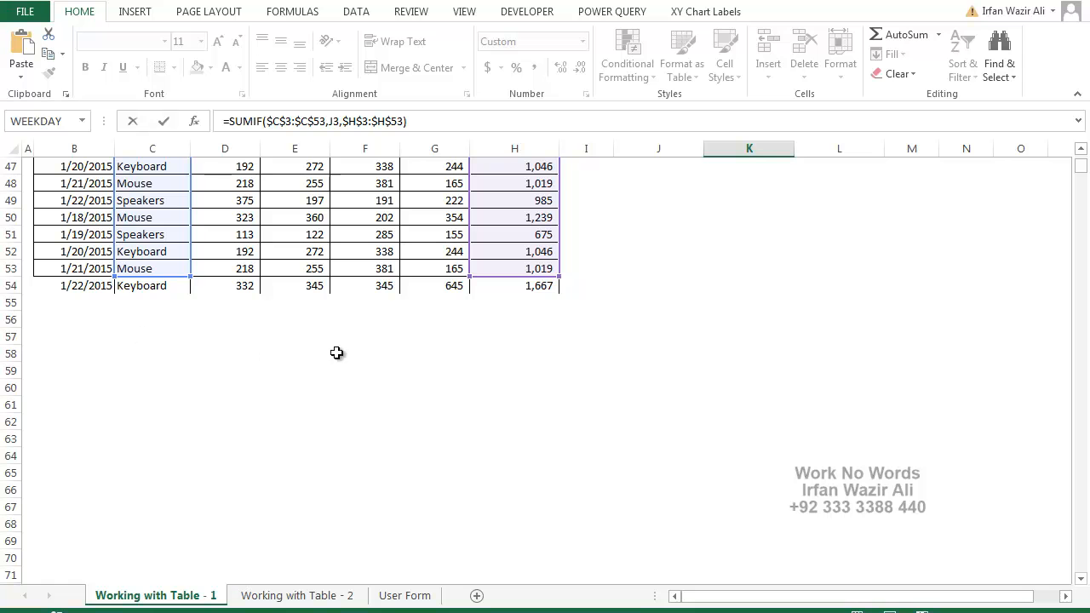
{"action": "scroll", "coordinate": [543, 336], "scroll_direction": "up", "scroll_amount": 15}
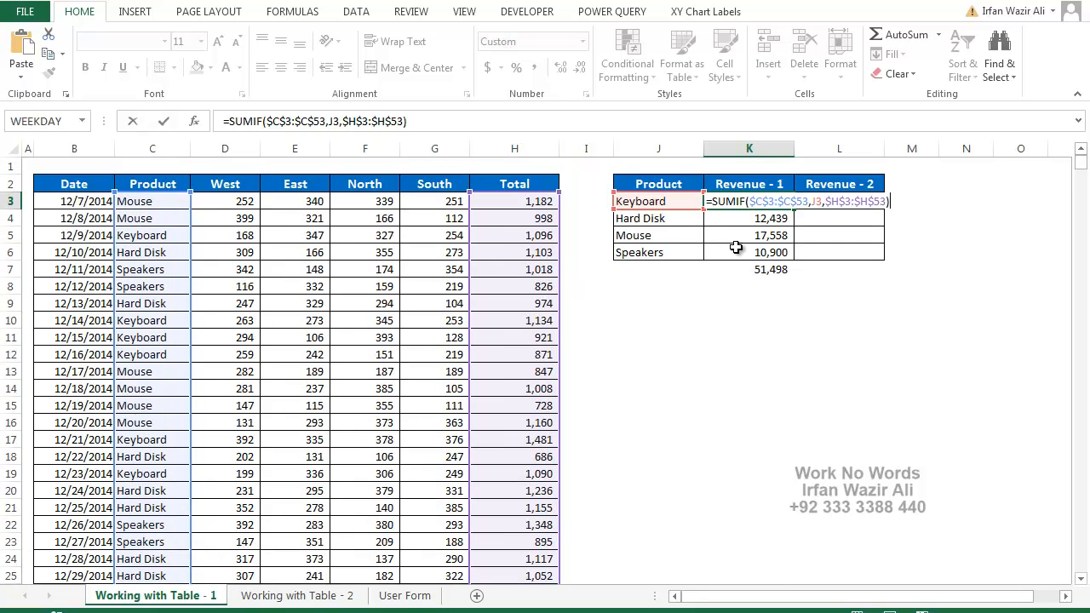
{"action": "key", "text": "ctrl+Return"}
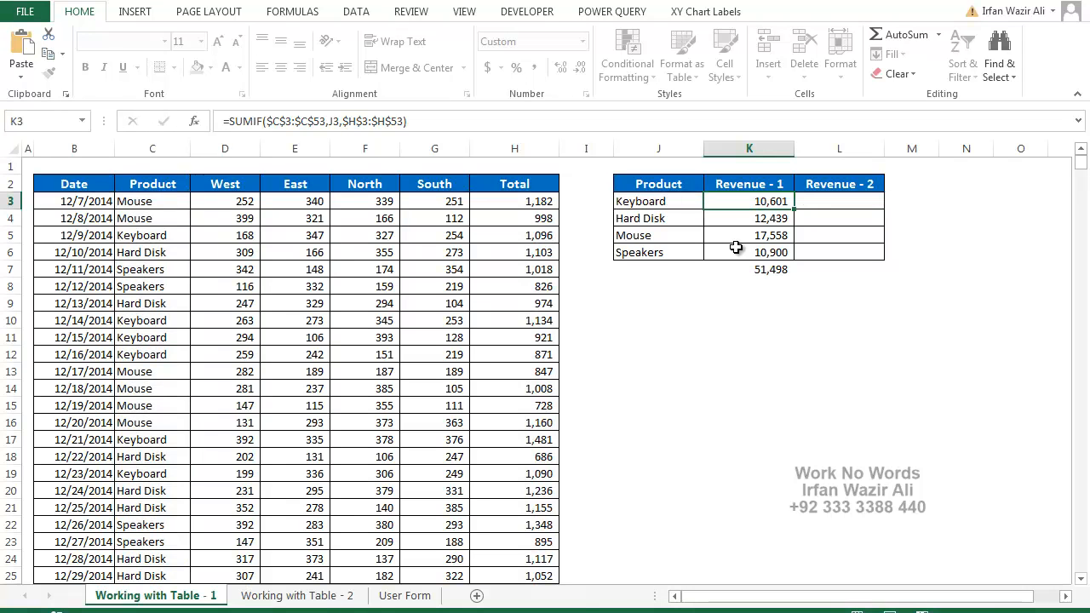
Step: Convert the sales data range $B$2:$H$54 into a table with headers
{"action": "left_click", "coordinate": [279, 251]}
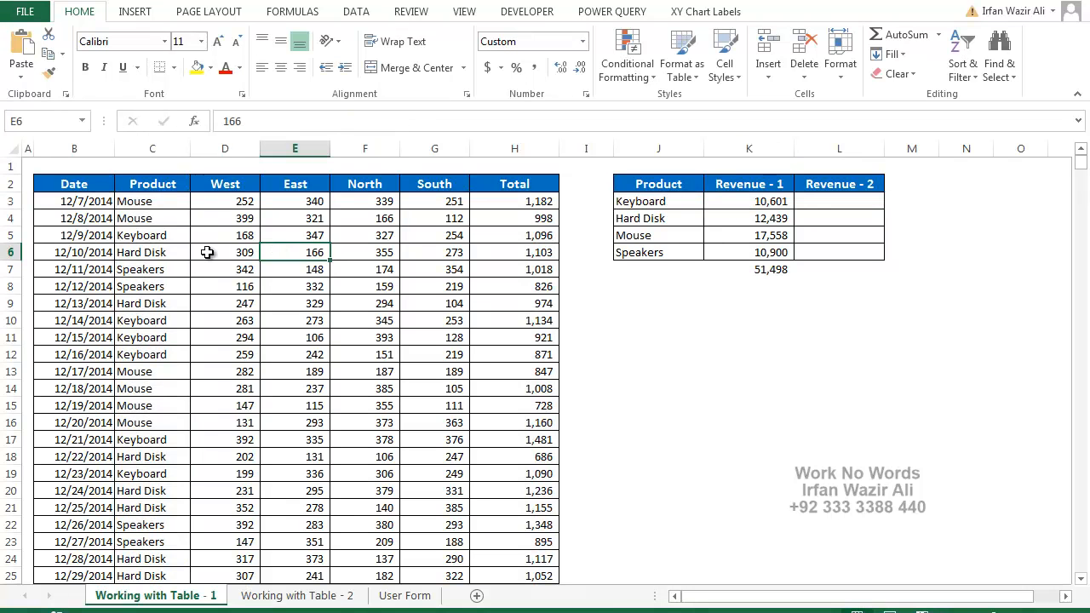
{"action": "left_click", "coordinate": [233, 241]}
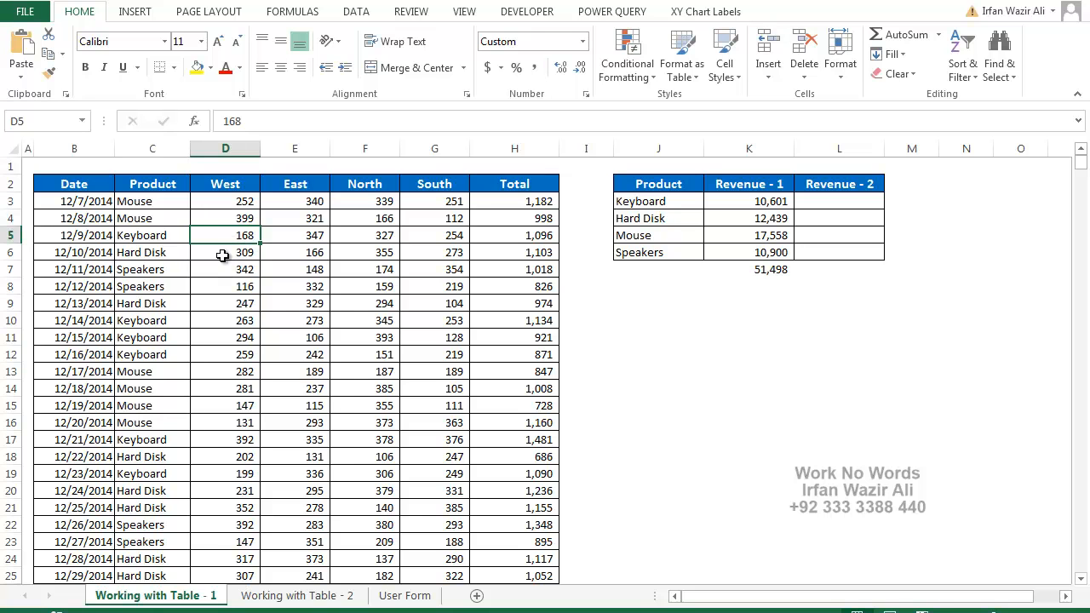
{"action": "left_click", "coordinate": [140, 15]}
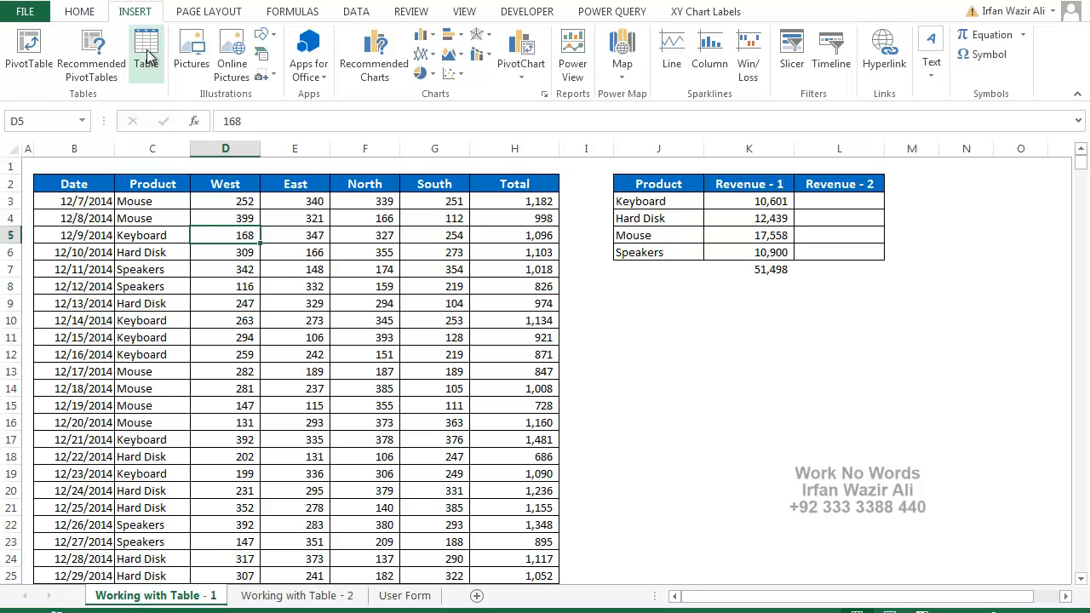
{"action": "left_click", "coordinate": [147, 56]}
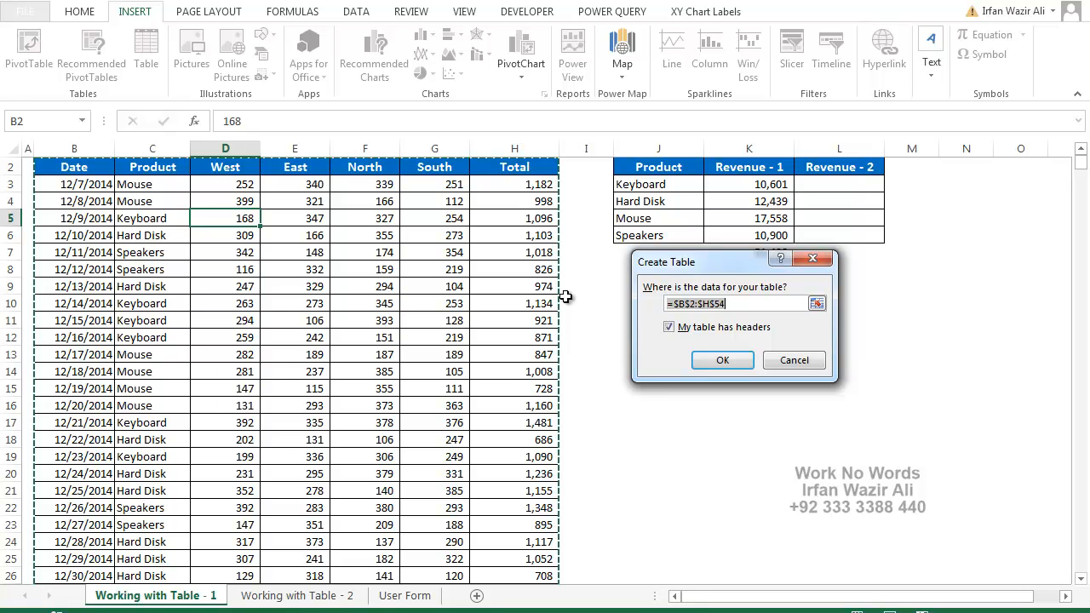
{"action": "left_click", "coordinate": [720, 360]}
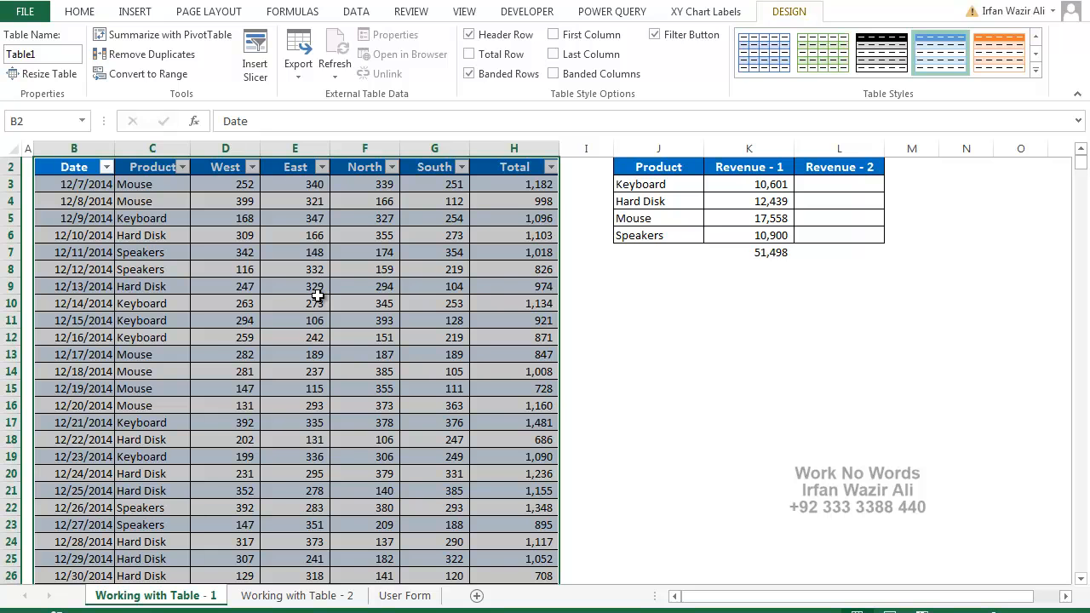
Step: Examine the end of the new table and the resize handle at the corner of its last row
{"action": "left_click", "coordinate": [513, 288]}
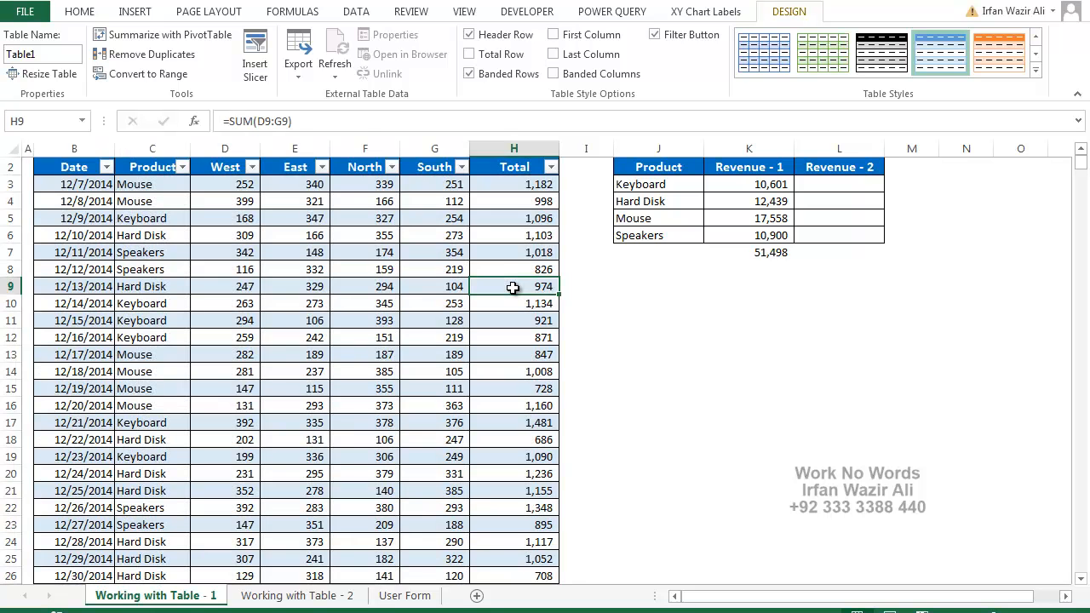
{"action": "key", "text": "ctrl+Down"}
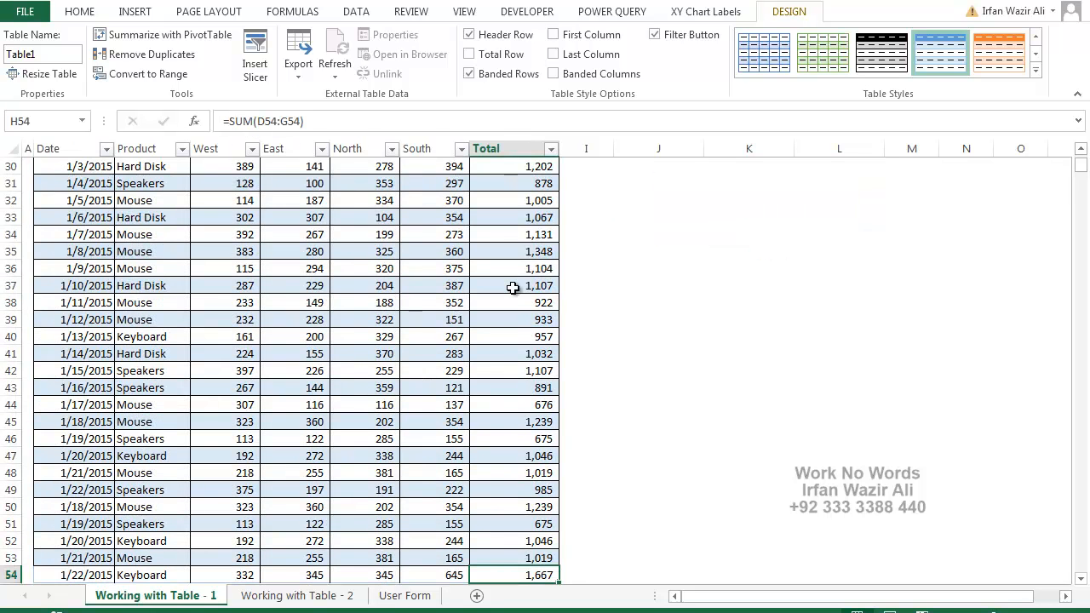
{"action": "scroll", "coordinate": [513, 288], "scroll_direction": "down", "scroll_amount": 4}
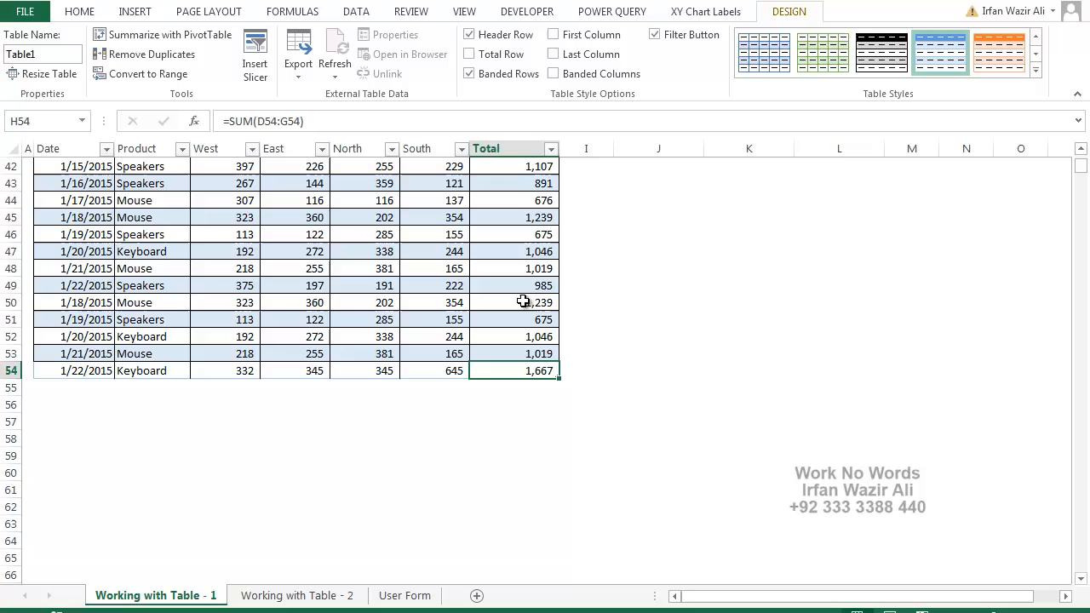
{"action": "left_click", "coordinate": [597, 401]}
{"action": "left_click", "coordinate": [681, 438]}
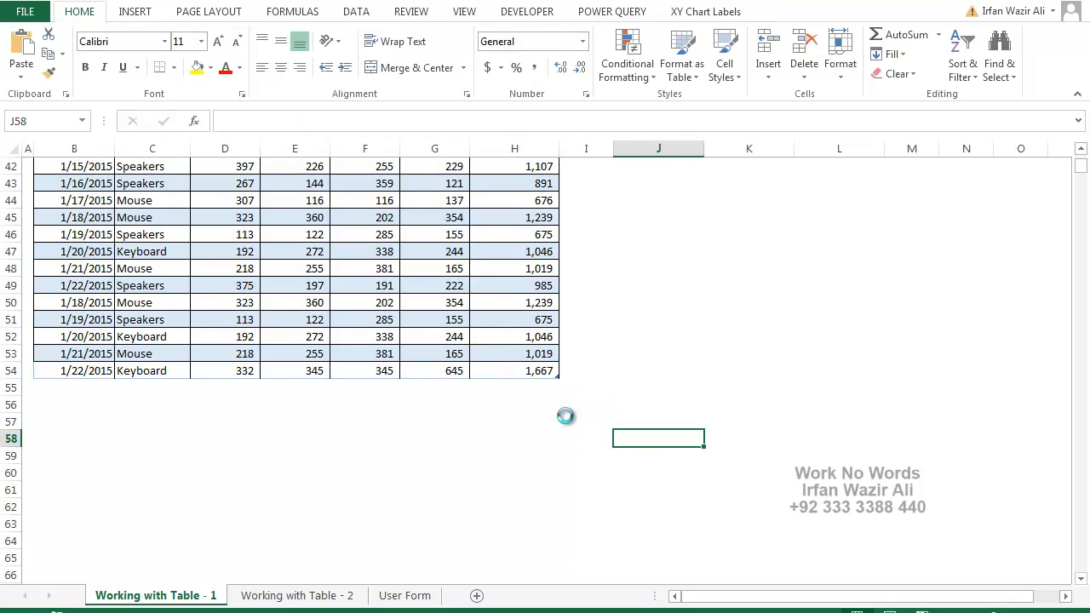
{"action": "scroll", "coordinate": [565, 416], "scroll_direction": "up", "scroll_amount": 2, "text": "ctrl"}
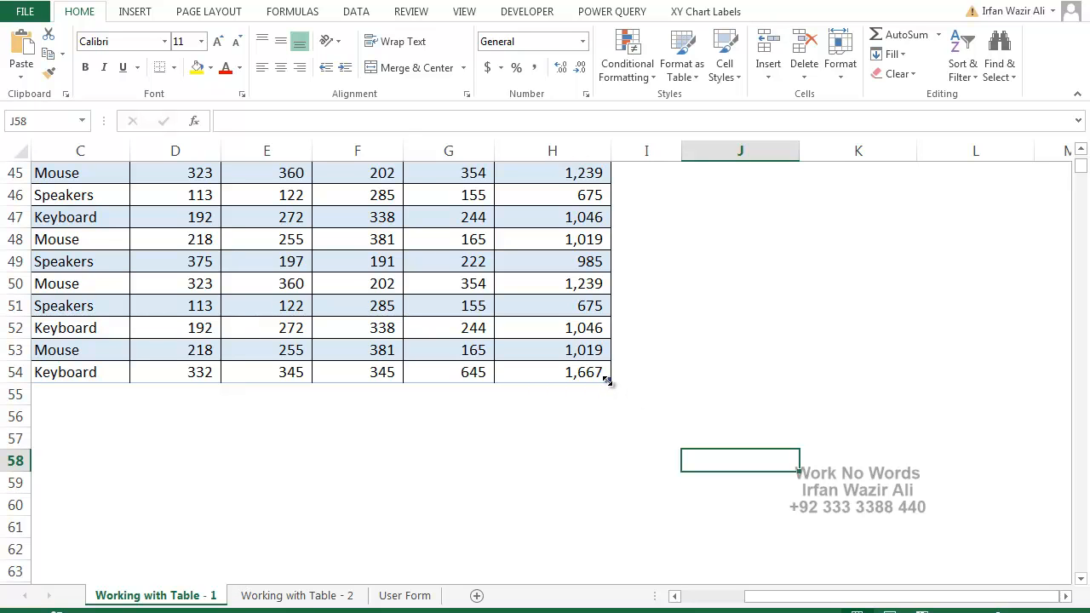
{"action": "left_click", "coordinate": [770, 351]}
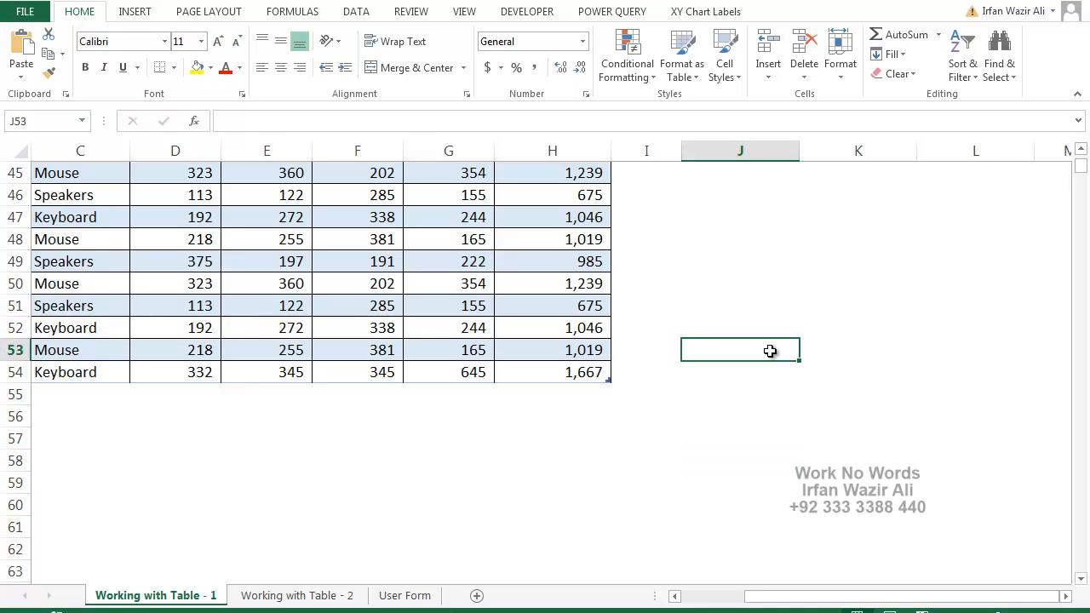
Step: Review the SUMIF ranges in K3 without changing them, and select the Revenue - 2 cell for Keyboard
{"action": "key", "text": "ctrl+Up"}
{"action": "scroll", "coordinate": [788, 349], "scroll_direction": "up", "scroll_amount": 1}
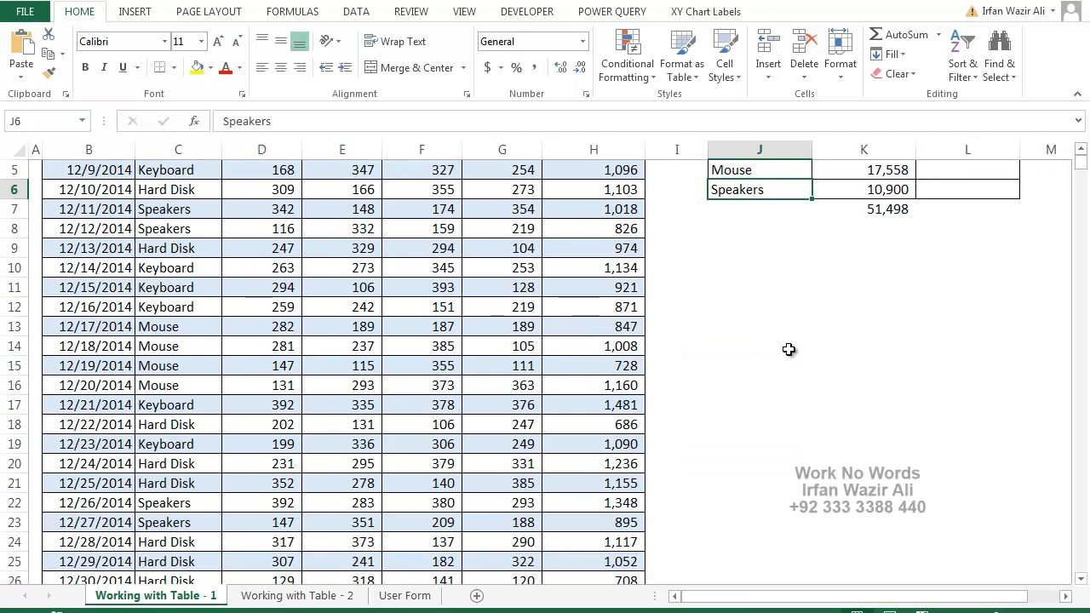
{"action": "scroll", "coordinate": [792, 245], "scroll_direction": "up", "scroll_amount": 1}
{"action": "left_click", "coordinate": [1080, 149]}
{"action": "left_click", "coordinate": [1080, 149]}
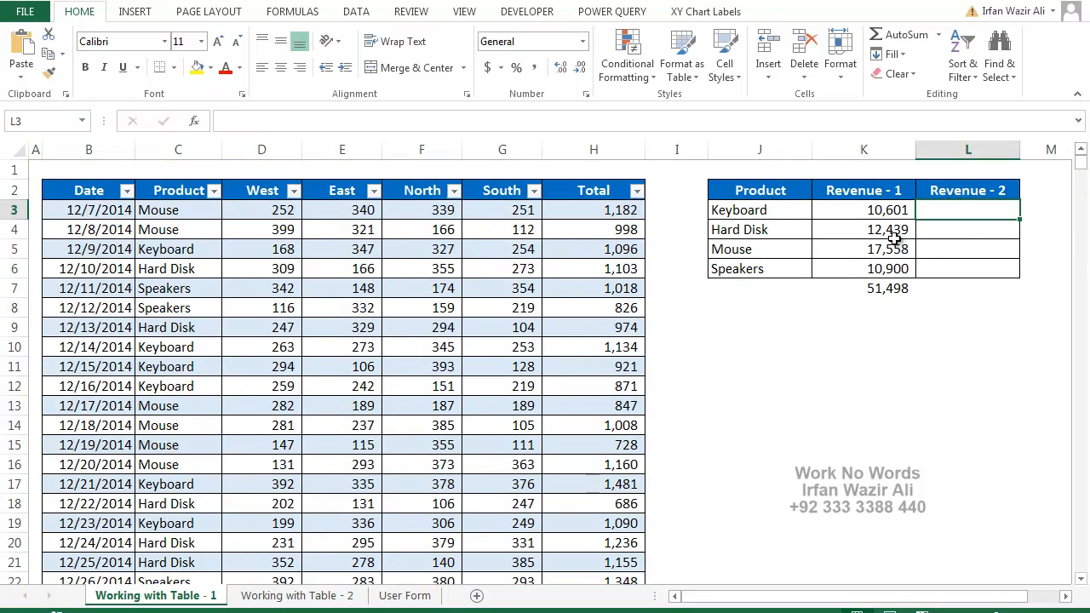
{"action": "left_click", "coordinate": [896, 209]}
{"action": "double_click", "coordinate": [896, 210]}
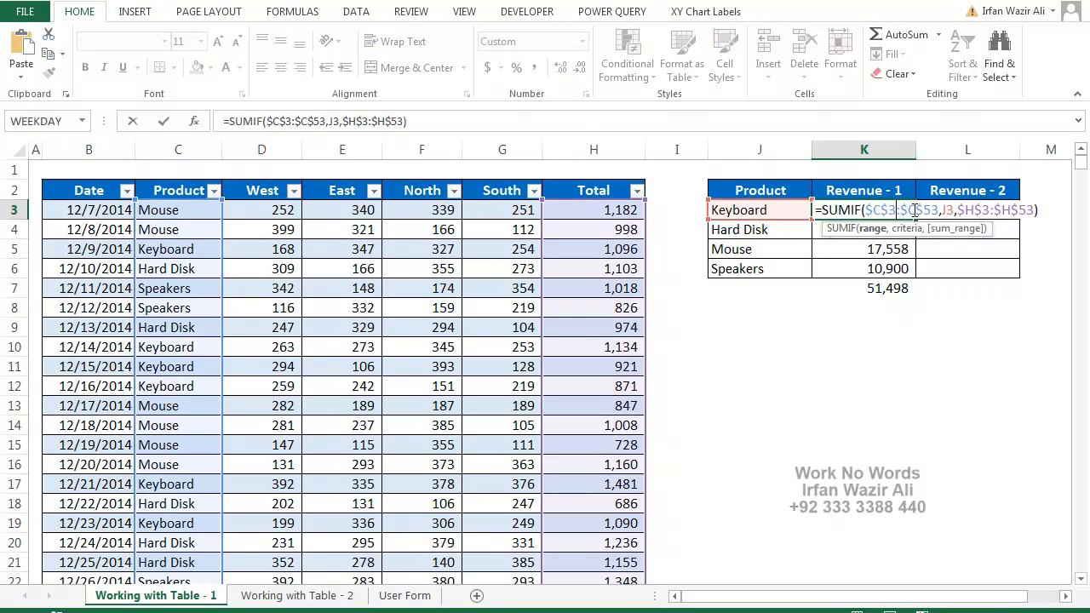
{"action": "key", "text": "Escape"}
{"action": "left_click", "coordinate": [962, 213]}
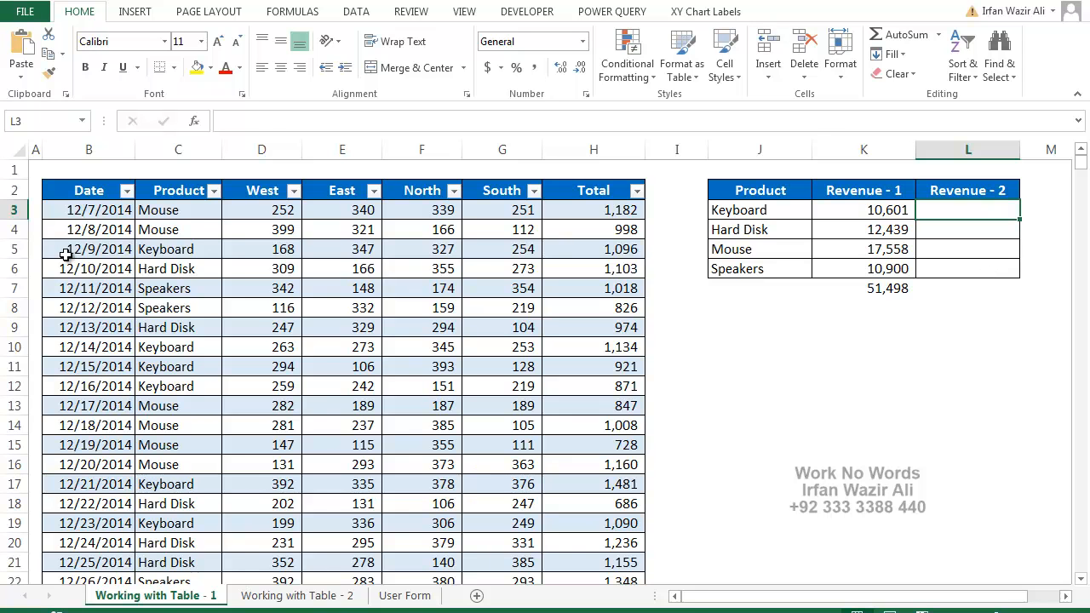
Step: Delete row 54, the last Keyboard record at the end of the sales table
{"action": "left_click", "coordinate": [95, 252]}
{"action": "key", "text": "ctrl+Down"}
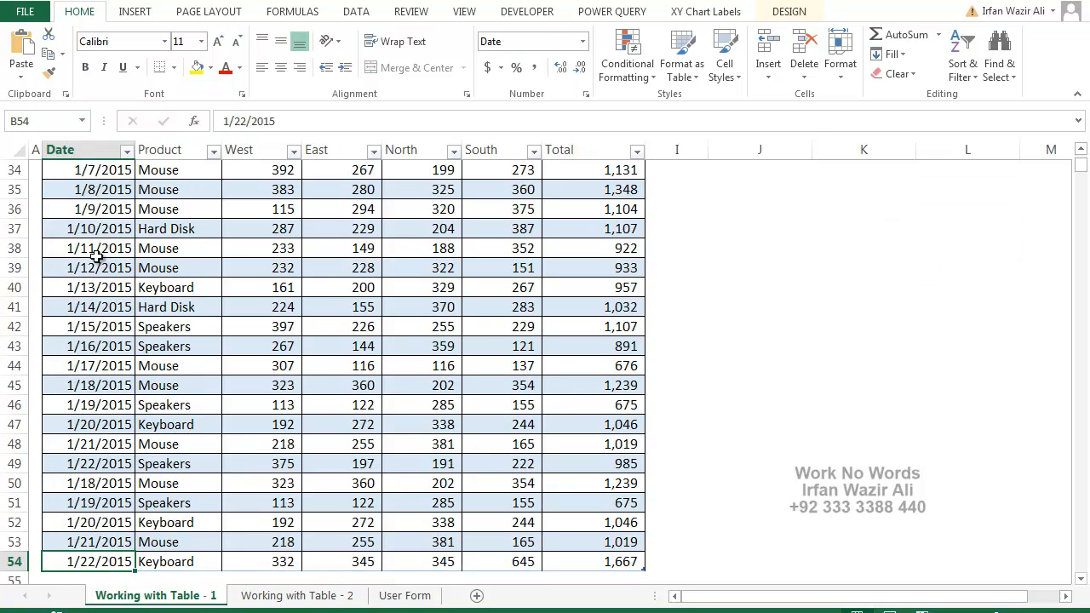
{"action": "left_click", "coordinate": [7, 561]}
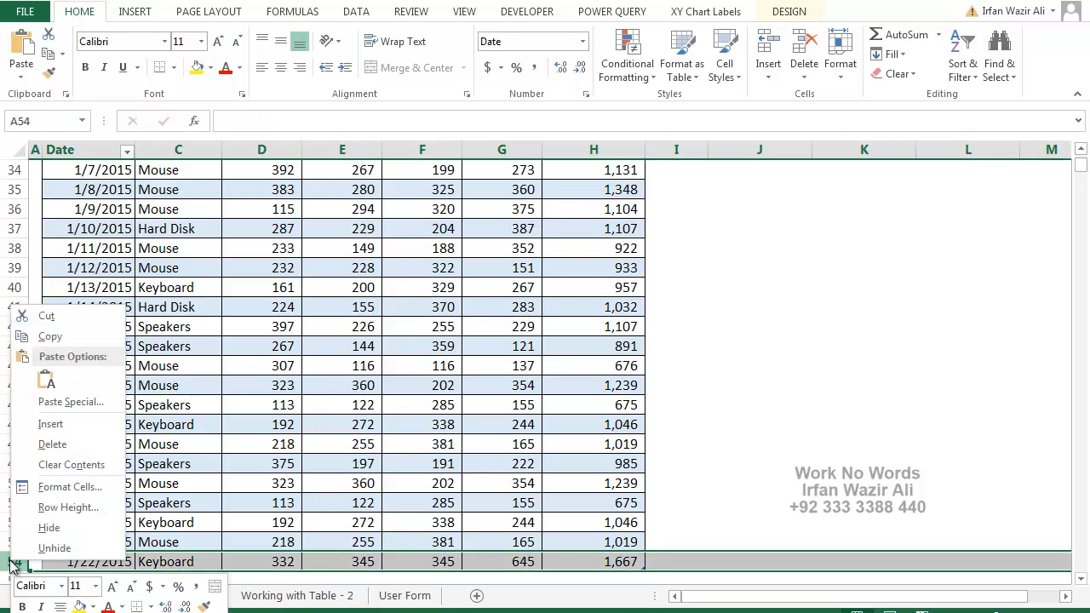
{"action": "key", "text": "ctrl+minus"}
Step: Begin a SUMIF formula in L3 with Table1[Product] as the range and J3 as the criteria
{"action": "left_click", "coordinate": [829, 188]}
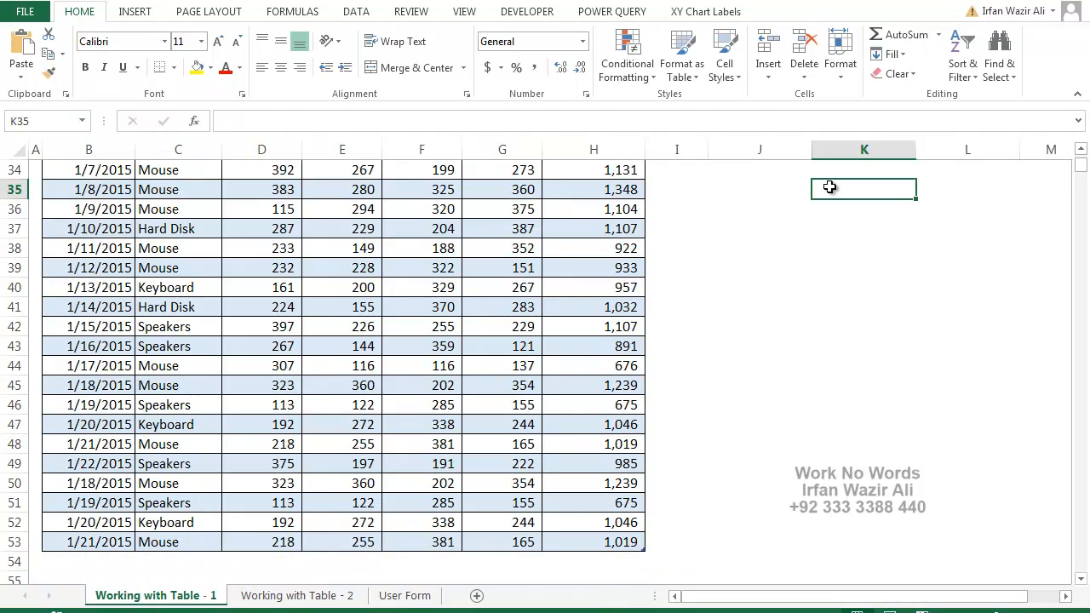
{"action": "key", "text": "ctrl+Up"}
{"action": "key", "text": "ctrl+Up"}
{"action": "key", "text": "Up"}
{"action": "key", "text": "Down"}
{"action": "key", "text": "Down"}
{"action": "key", "text": "Right"}
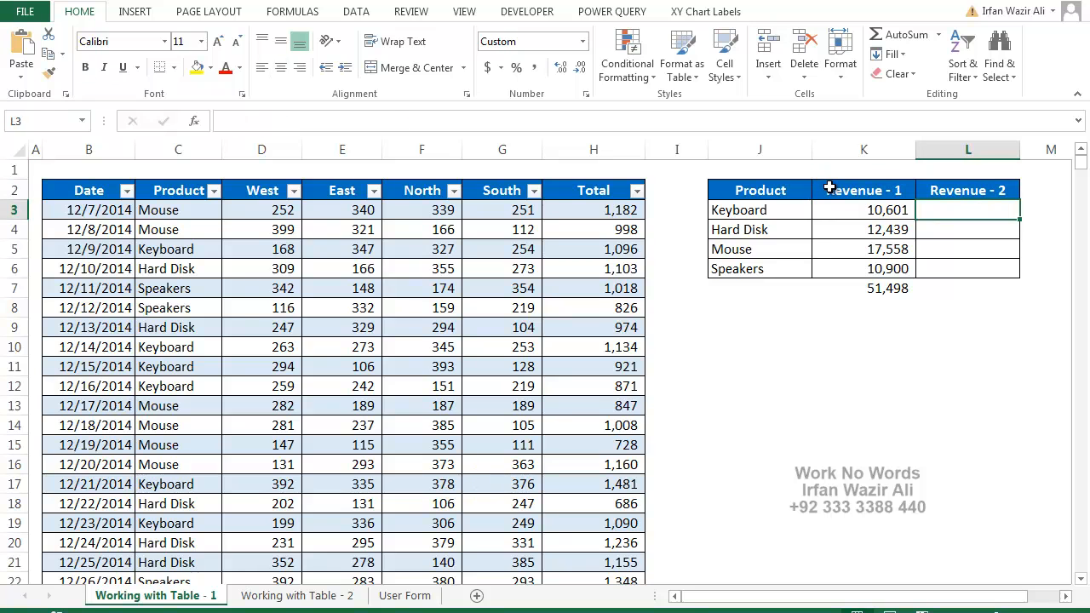
{"action": "type", "text": "=sumif"}
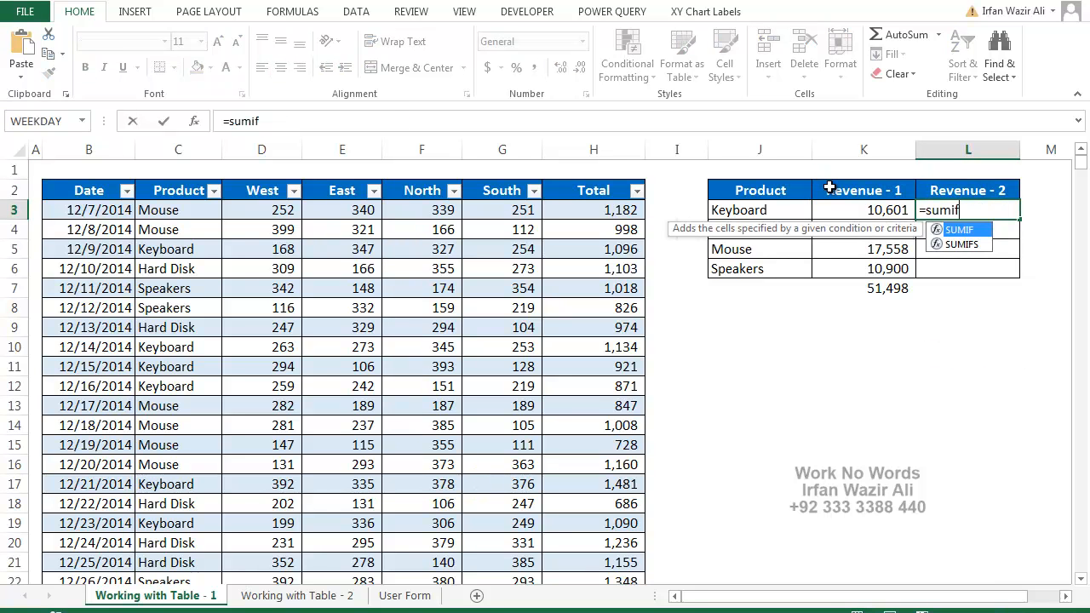
{"action": "key", "text": "Tab"}
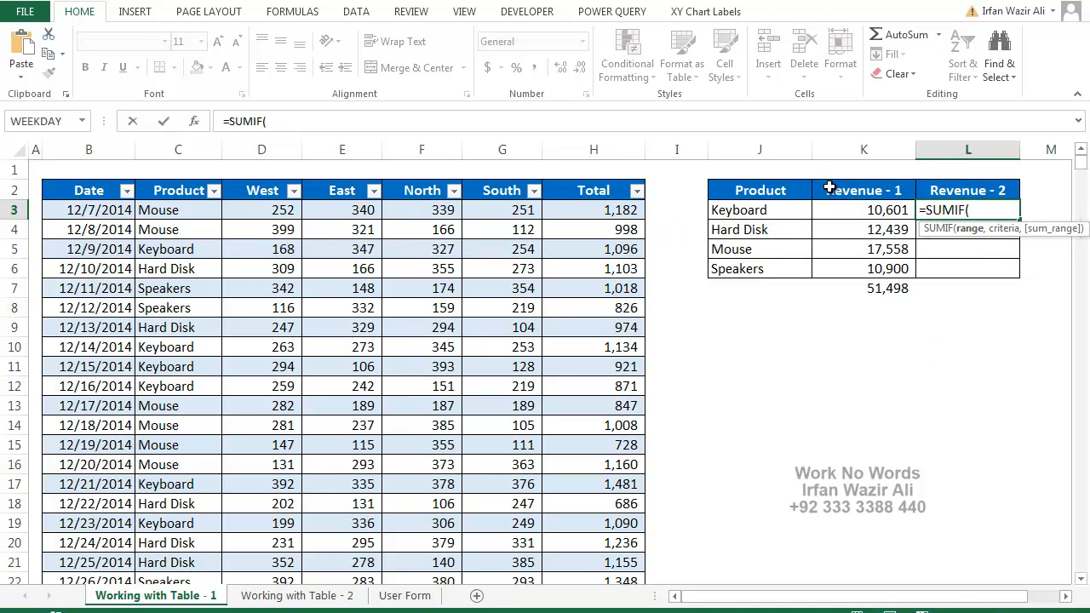
{"action": "key", "text": "Left"}
{"action": "key", "text": "Left"}
{"action": "key", "text": "Left"}
{"action": "key", "text": "Left"}
{"action": "key", "text": "Left"}
{"action": "key", "text": "Left"}
{"action": "key", "text": "Left"}
{"action": "key", "text": "Left"}
{"action": "key", "text": "Left"}
{"action": "key", "text": "Left"}
{"action": "key", "text": "Right"}
{"action": "key", "text": "ctrl+shift+Down"}
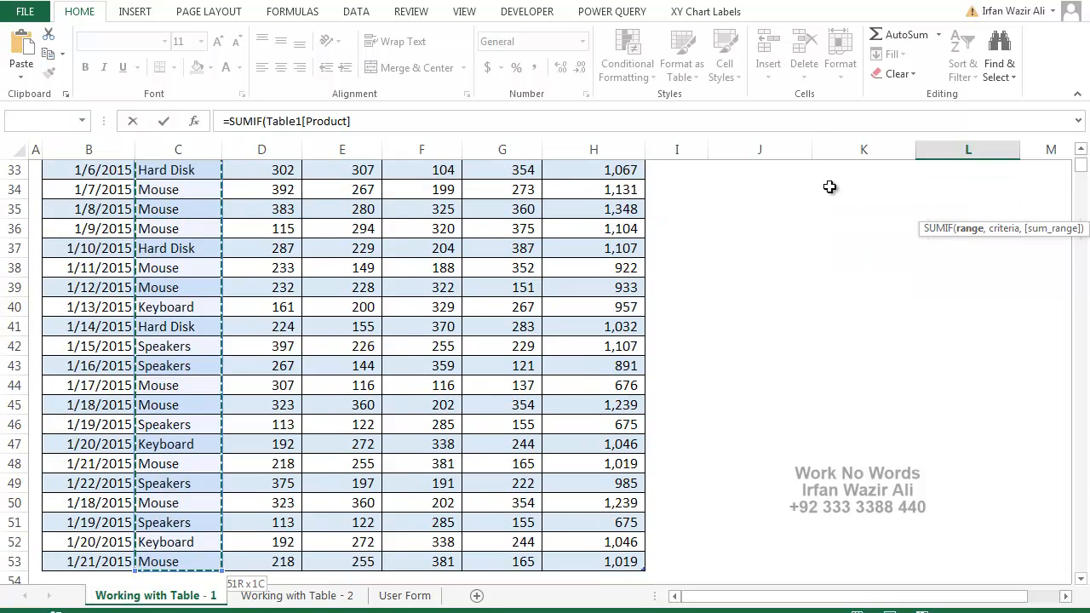
{"action": "key", "text": "ctrl+BackSpace"}
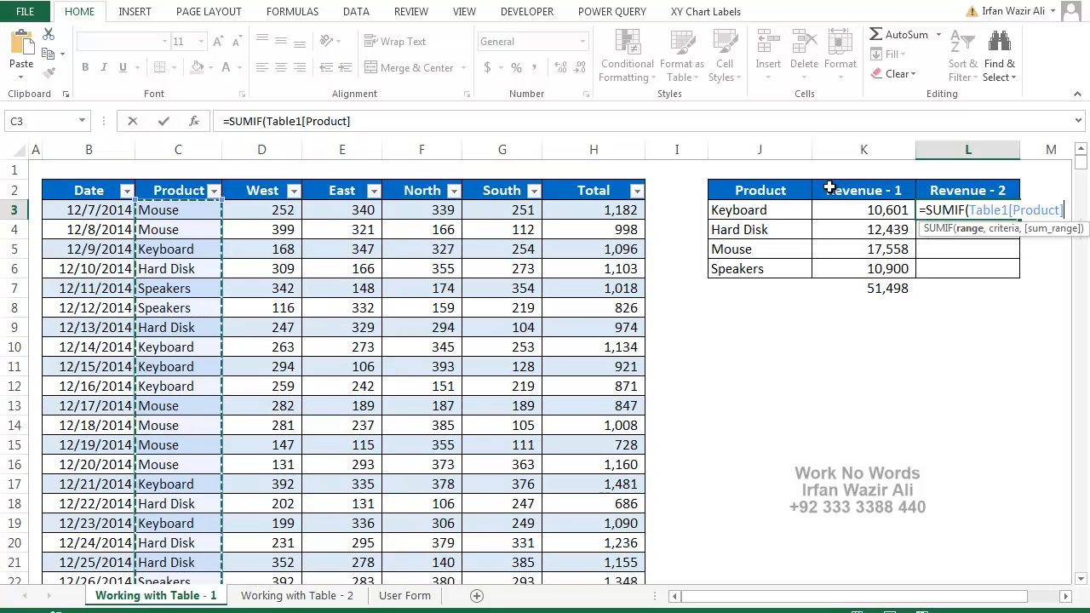
{"action": "type", "text": ","}
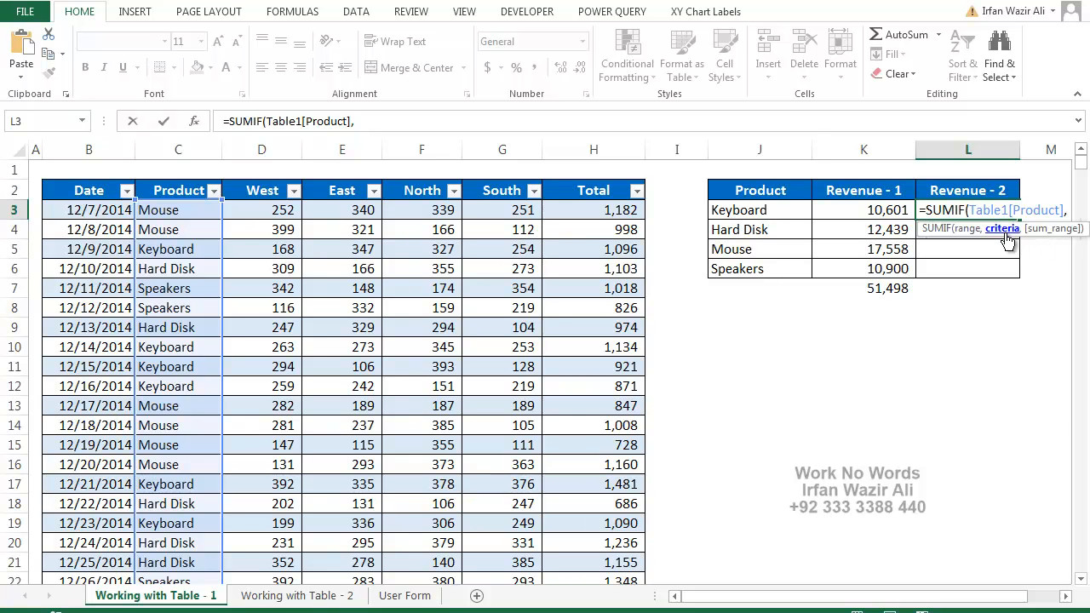
{"action": "left_click", "coordinate": [771, 213]}
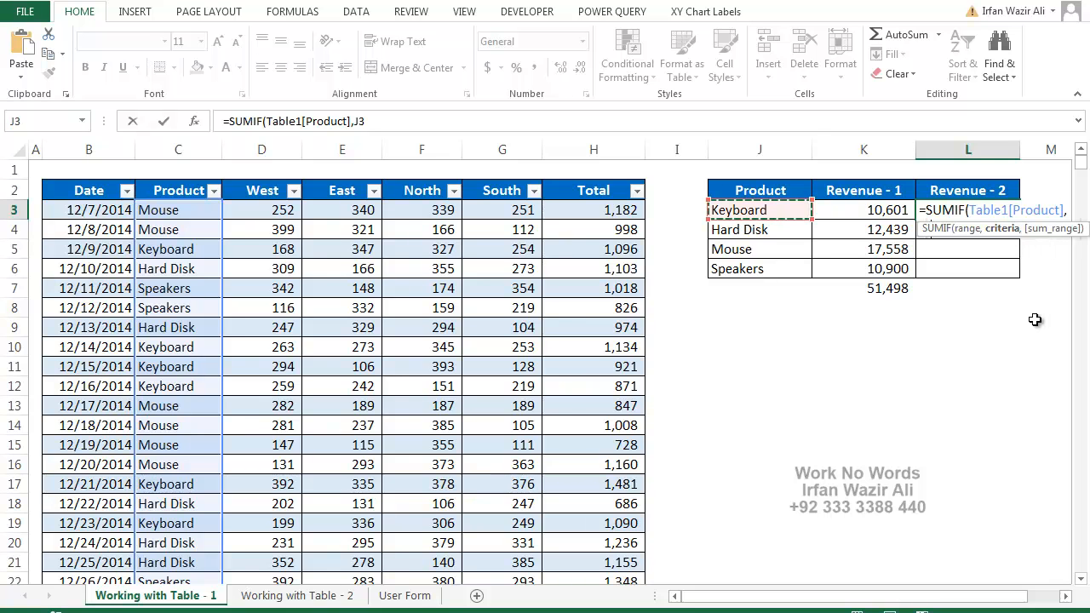
{"action": "type", "text": ","}
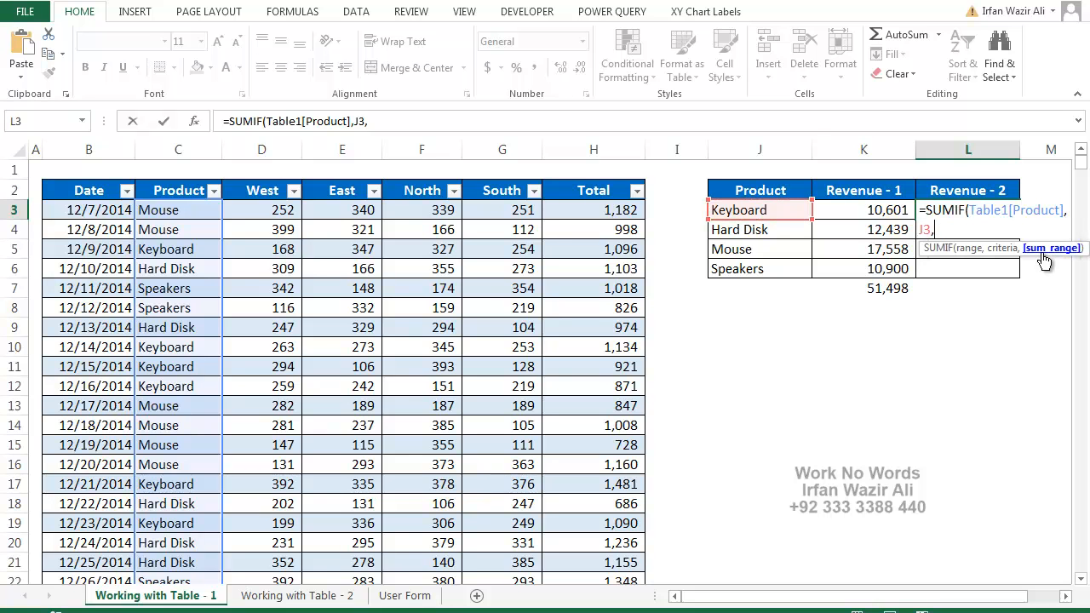
{"action": "type", "text": "table"}
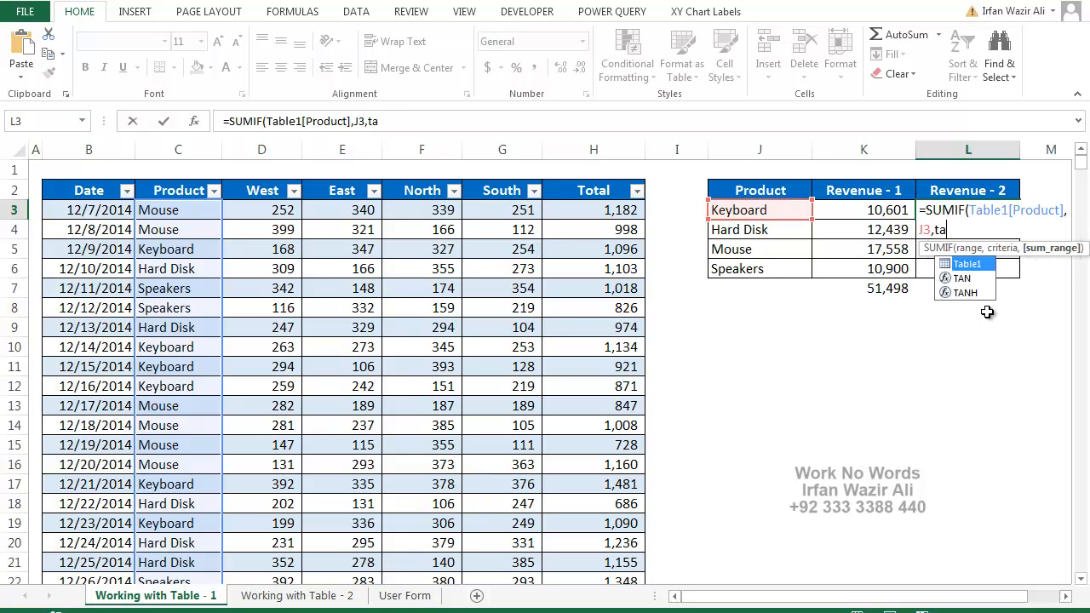
{"action": "key", "text": "BackSpace"}
{"action": "key", "text": "BackSpace"}
{"action": "key", "text": "BackSpace"}
{"action": "key", "text": "BackSpace"}
{"action": "key", "text": "BackSpace"}
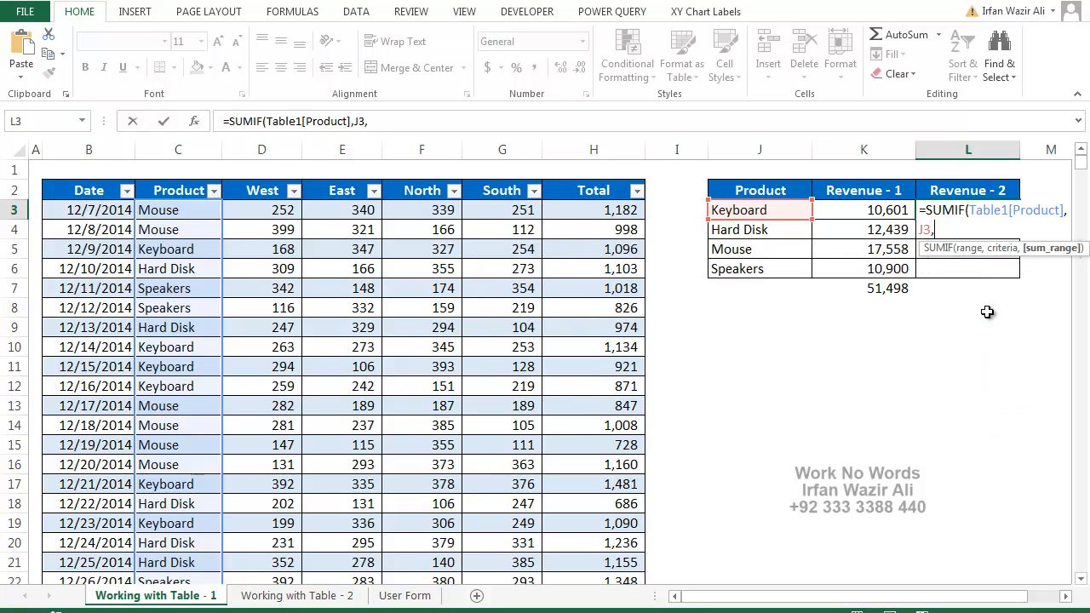
{"action": "type", "text": "[tota"}
{"action": "key", "text": "BackSpace"}
{"action": "key", "text": "BackSpace"}
{"action": "key", "text": "BackSpace"}
{"action": "key", "text": "BackSpace"}
Step: Complete the SUMIF formula in L3 with Table1[Total] as the sum range
{"action": "left_click", "coordinate": [637, 208]}
{"action": "key", "text": "ctrl+shift+Down"}
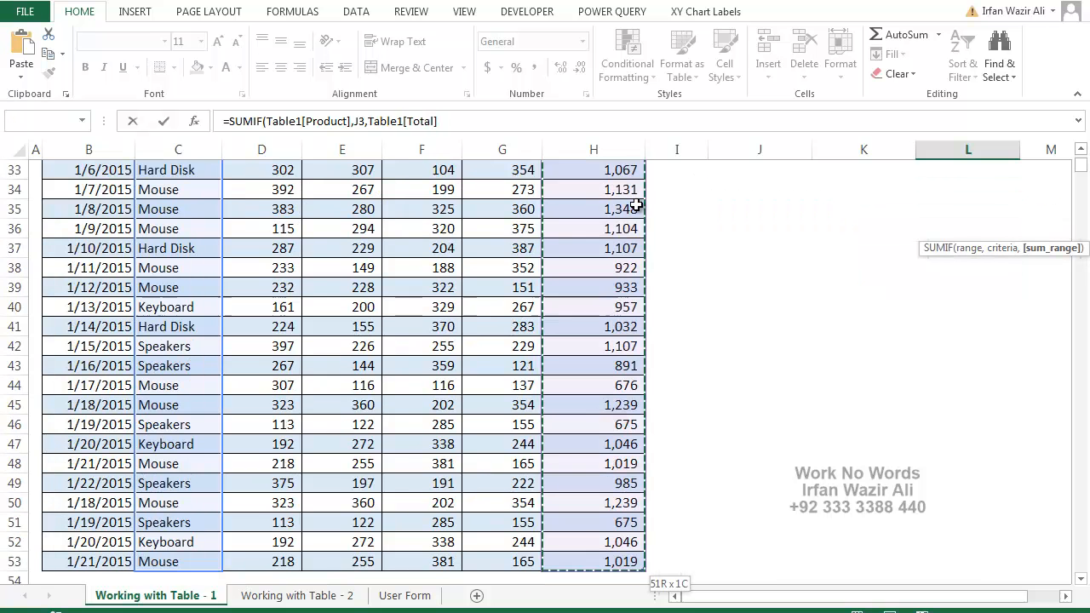
{"action": "scroll", "coordinate": [636, 206], "scroll_direction": "up", "scroll_amount": 10}
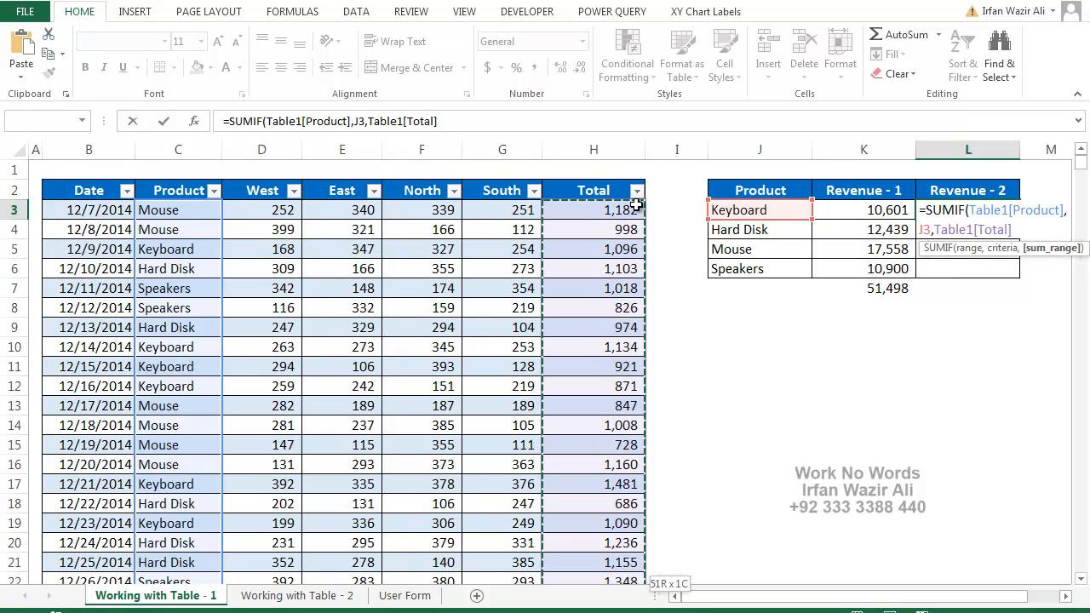
{"action": "key", "text": "Return"}
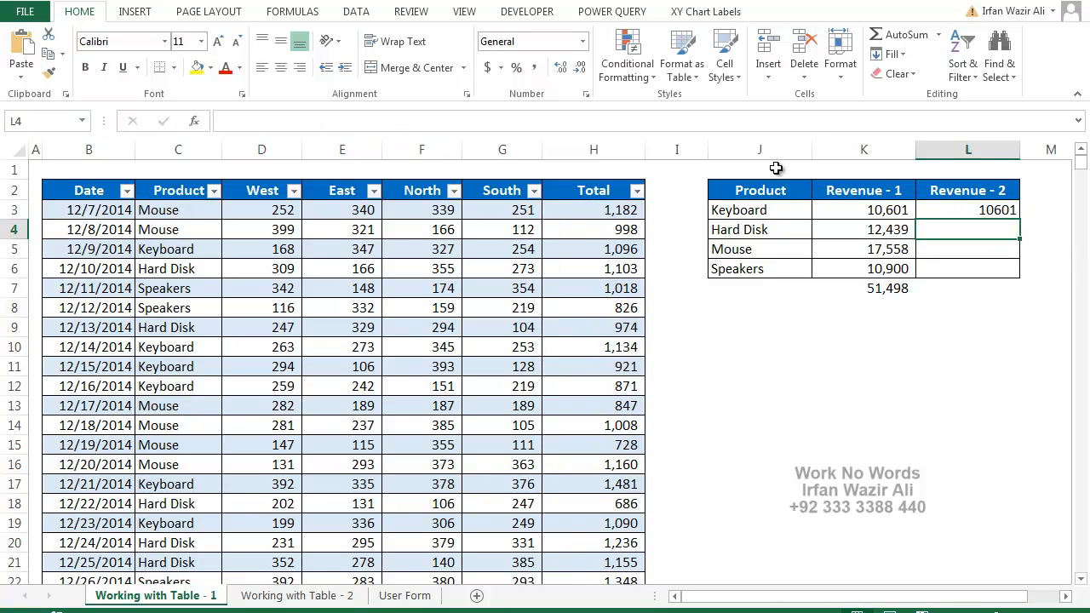
Step: Fill the L3 formula down through L6 and add the total =SUM(L3:L6) in L7
{"action": "left_click", "coordinate": [982, 209]}
{"action": "left_click_drag", "start_coordinate": [1020, 220], "coordinate": [1018, 271]}
{"action": "left_click", "coordinate": [1008, 290]}
{"action": "key", "text": "alt+="}
{"action": "key", "text": "Return"}
{"action": "left_click", "coordinate": [1012, 288]}
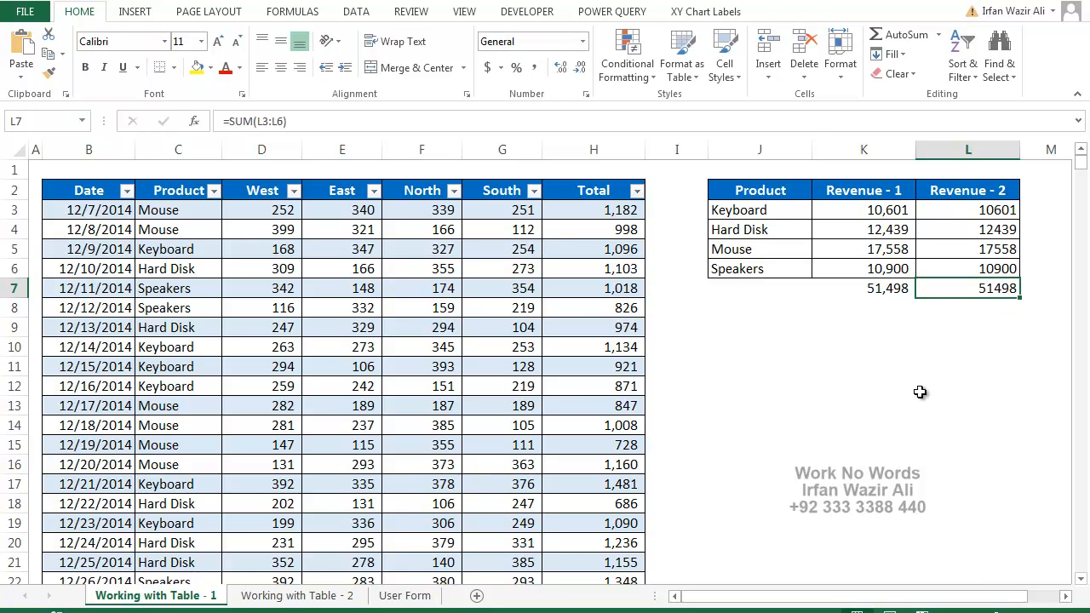
Step: Start a new record directly below the table's last row by entering the date 1/22/2015 in B54
{"action": "left_click", "coordinate": [109, 313]}
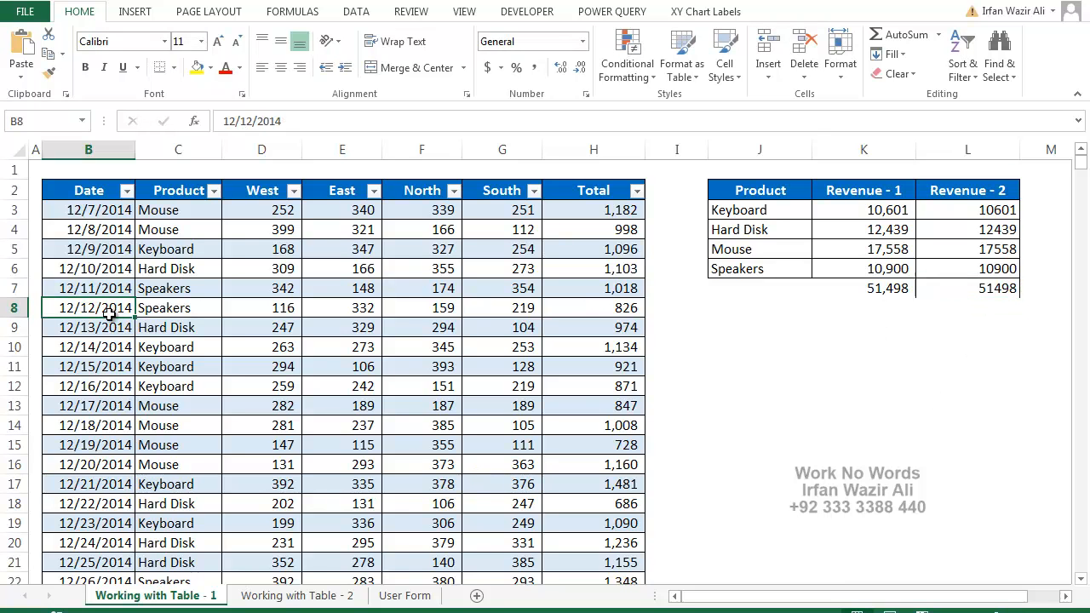
{"action": "key", "text": "ctrl+Down"}
{"action": "key", "text": "Down"}
{"action": "key", "text": "Down"}
{"action": "key", "text": "Down"}
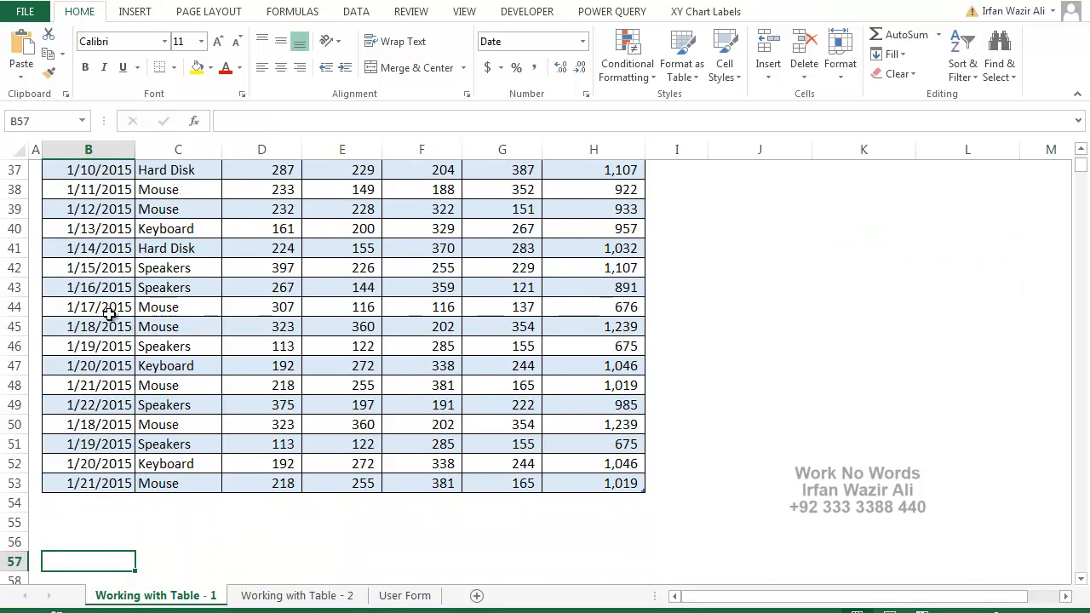
{"action": "key", "text": "Up"}
{"action": "key", "text": "Up"}
{"action": "type", "text": "1/22"}
{"action": "type", "text": "/1"}
{"action": "type", "text": "2015"}
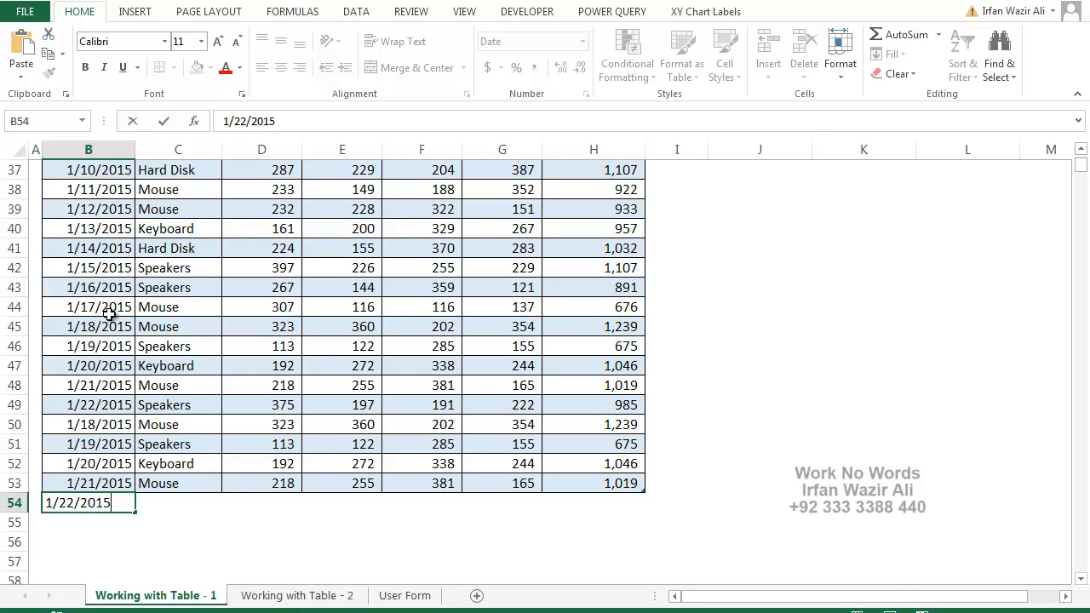
{"action": "key", "text": "Tab"}
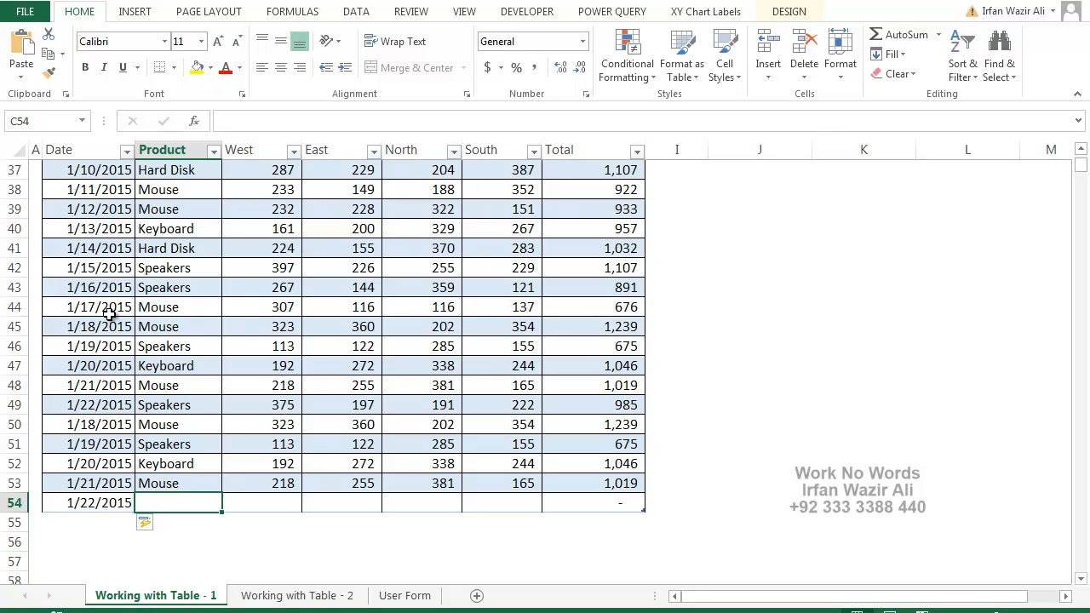
Step: Enter the product Keyboard, West 343 and East 345 for the new record in row 54
{"action": "type", "text": "Kye"}
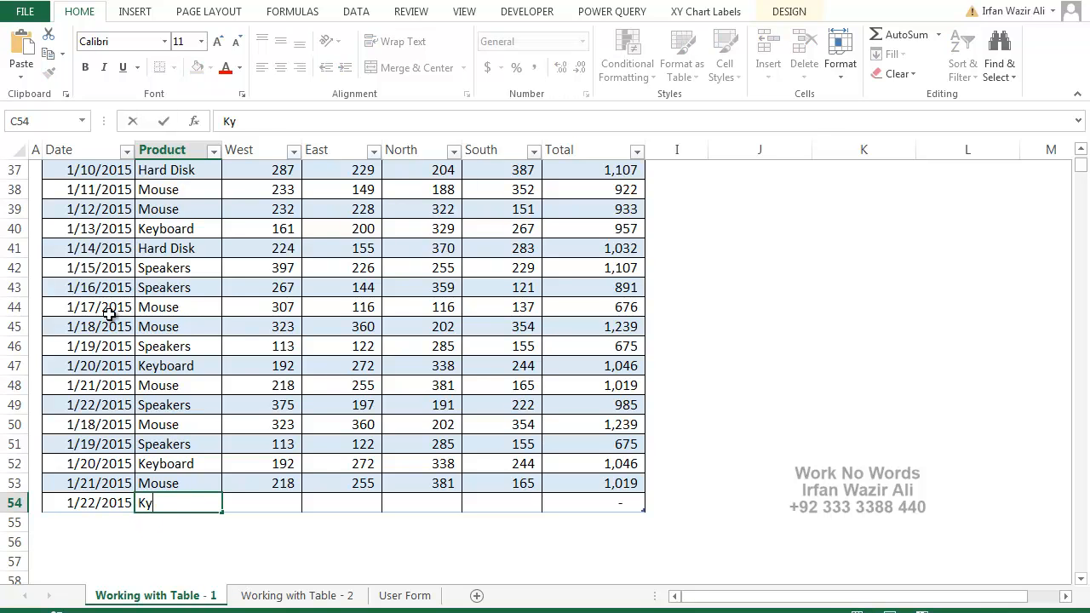
{"action": "key", "text": "BackSpace"}
{"action": "key", "text": "BackSpace"}
{"action": "type", "text": "eyboard"}
{"action": "key", "text": "Tab"}
{"action": "type", "text": "343"}
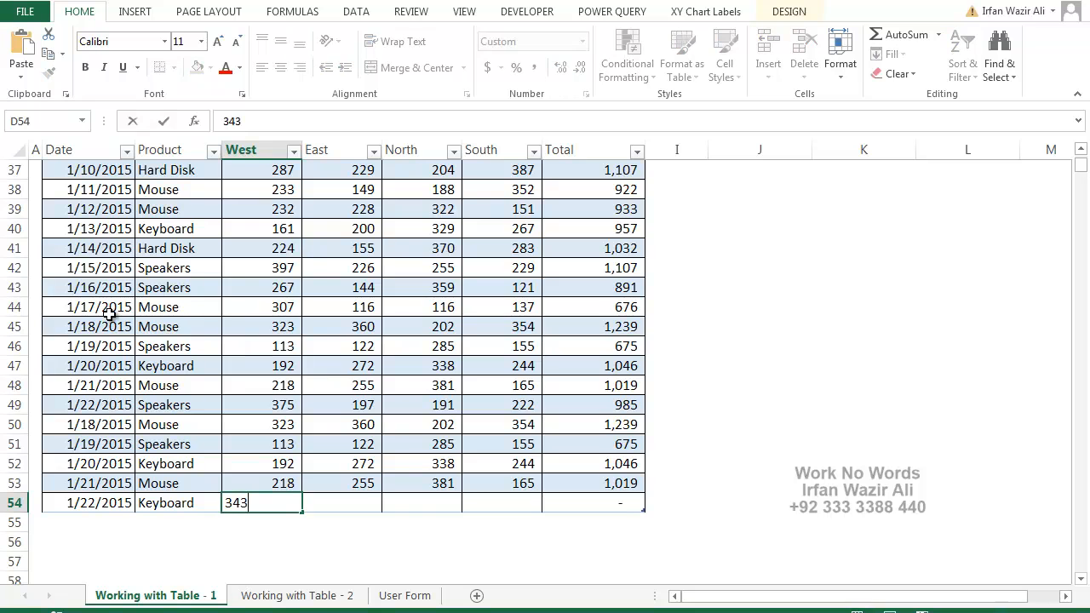
{"action": "key", "text": "Tab"}
{"action": "type", "text": "345"}
{"action": "key", "text": "Tab"}
Step: Complete the record in row 54 with North 235 and South 223
{"action": "type", "text": "345"}
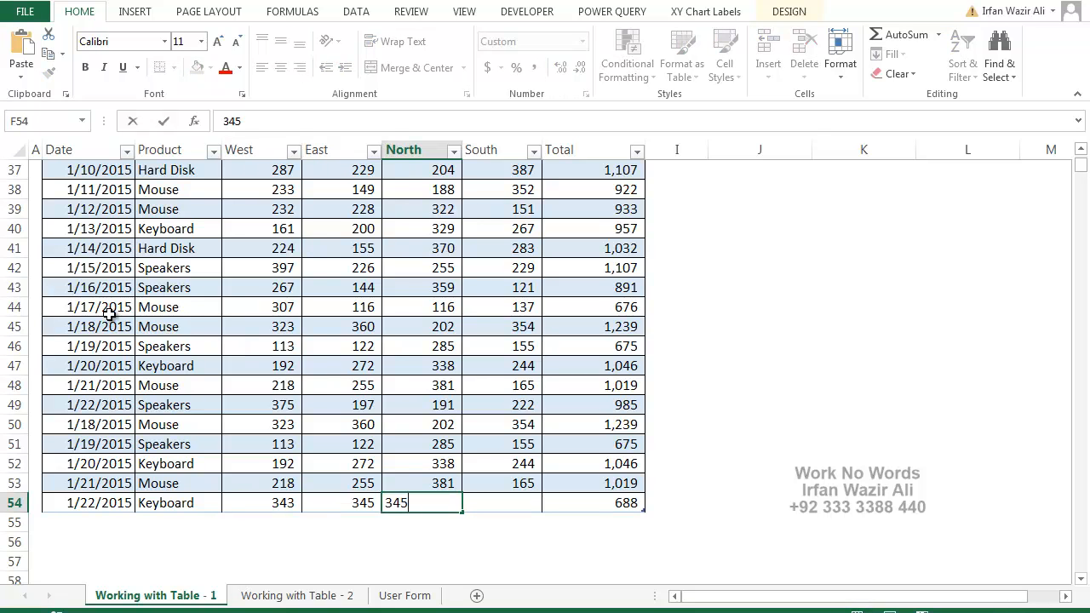
{"action": "type", "text": "2"}
{"action": "key", "text": "Tab"}
{"action": "type", "text": "223"}
{"action": "key", "text": "shift+Tab"}
{"action": "type", "text": "235"}
Step: Review the updated revenue summary, inspecting the total formula in L7 and the table-based SUMIF above it
{"action": "key", "text": "Right"}
{"action": "key", "text": "Right"}
{"action": "key", "text": "Right"}
{"action": "key", "text": "Right"}
{"action": "key", "text": "Right"}
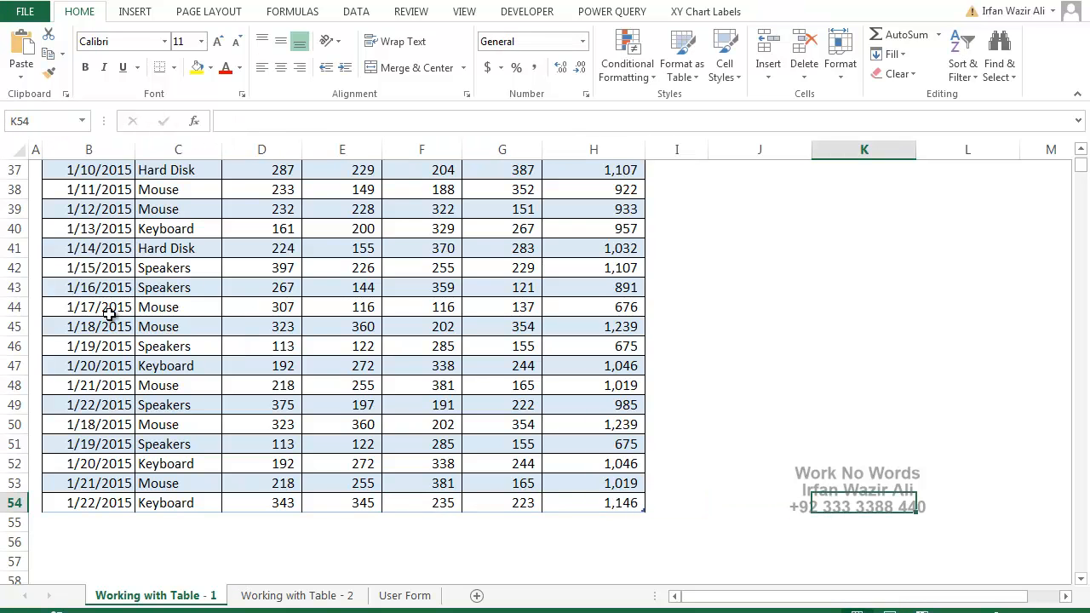
{"action": "key", "text": "ctrl+Up"}
{"action": "key", "text": "ctrl+Up"}
{"action": "key", "text": "Down"}
{"action": "key", "text": "Down"}
{"action": "key", "text": "Down"}
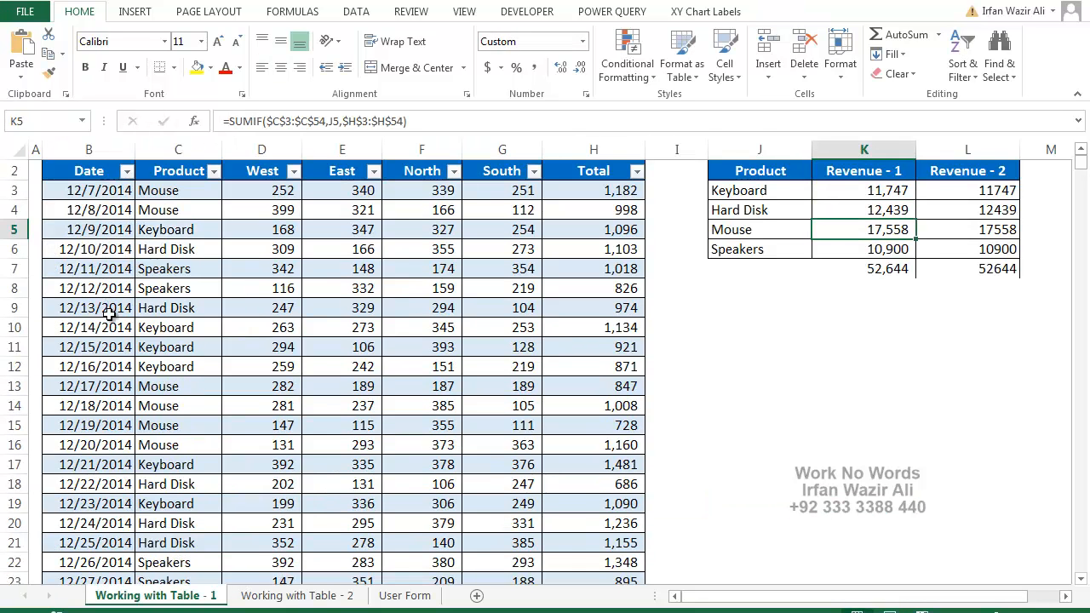
{"action": "key", "text": "Down"}
{"action": "key", "text": "Down"}
{"action": "key", "text": "Right"}
{"action": "key", "text": "F2"}
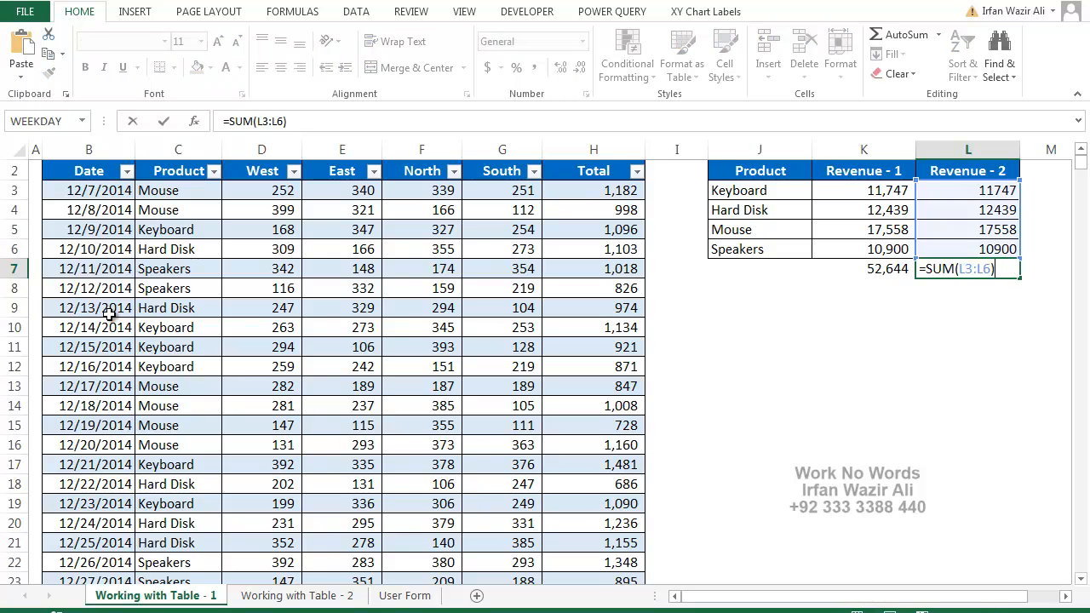
{"action": "key", "text": "Escape"}
{"action": "key", "text": "Up"}
{"action": "key", "text": "Up"}
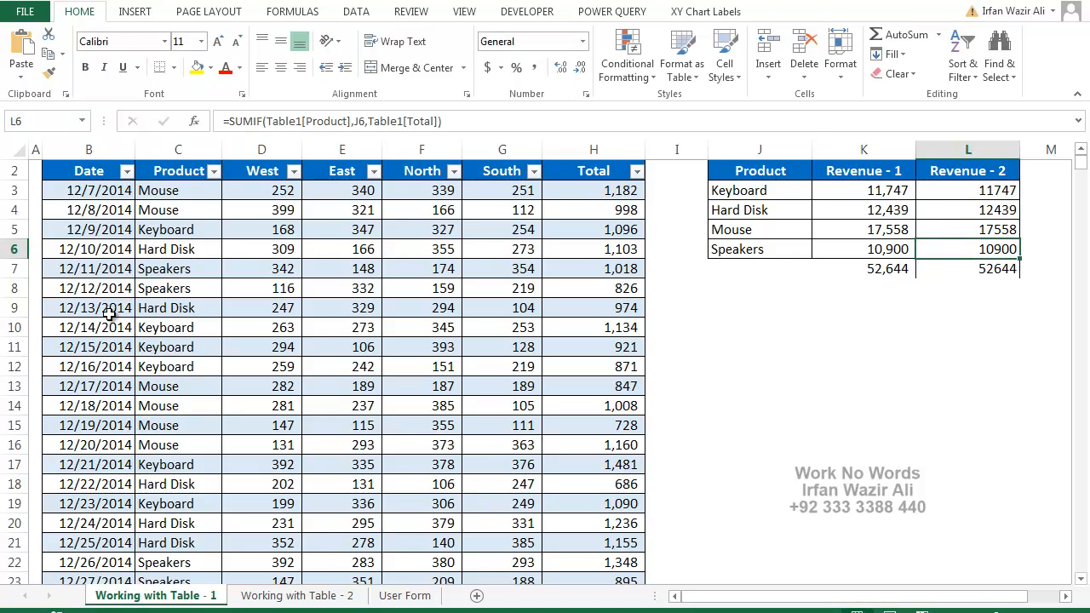
Step: Compare the formulas in K7, K3 and L3 without changing them, and highlight the summary block and the totals K7:L7
{"action": "key", "text": "Down"}
{"action": "key", "text": "Down"}
{"action": "key", "text": "Left"}
{"action": "key", "text": "F2"}
{"action": "key", "text": "Escape"}
{"action": "key", "text": "Up"}
{"action": "key", "text": "Up"}
{"action": "key", "text": "Up"}
{"action": "key", "text": "Up"}
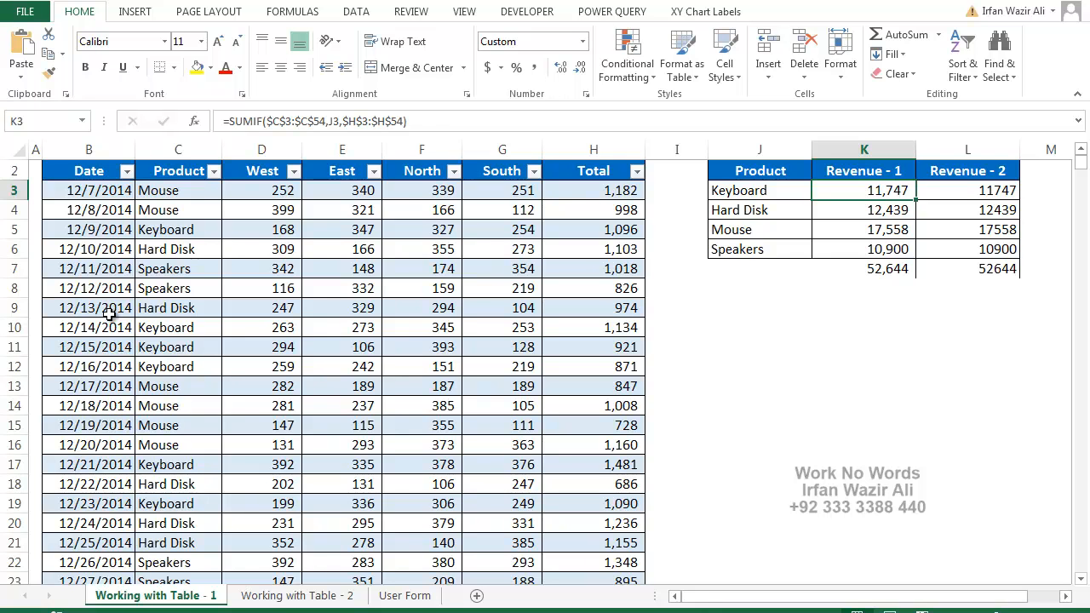
{"action": "key", "text": "Right"}
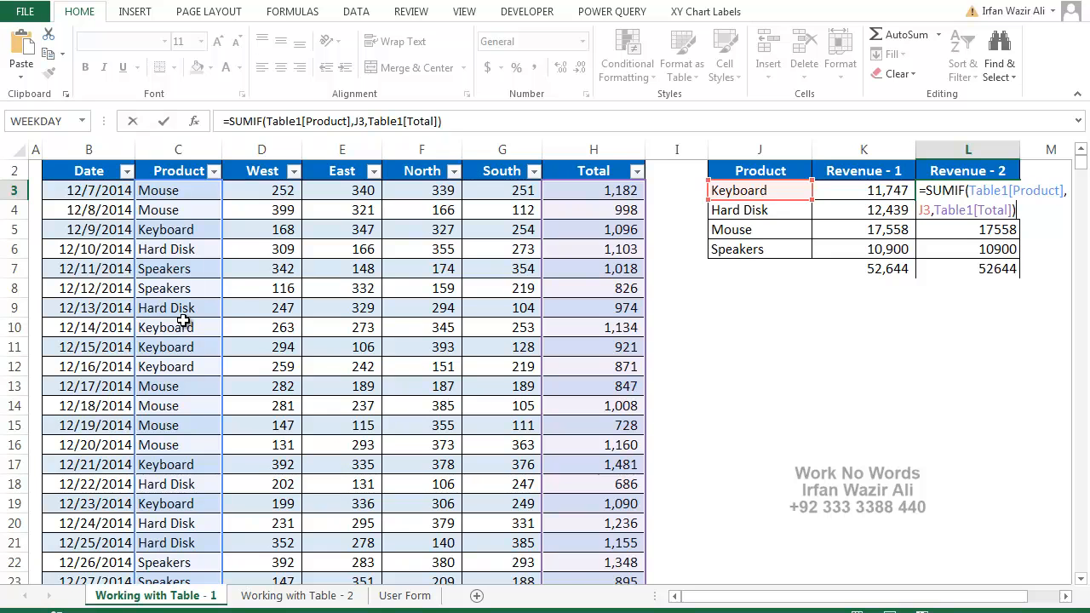
{"action": "key", "text": "Return"}
{"action": "left_click_drag", "start_coordinate": [719, 176], "coordinate": [945, 269]}
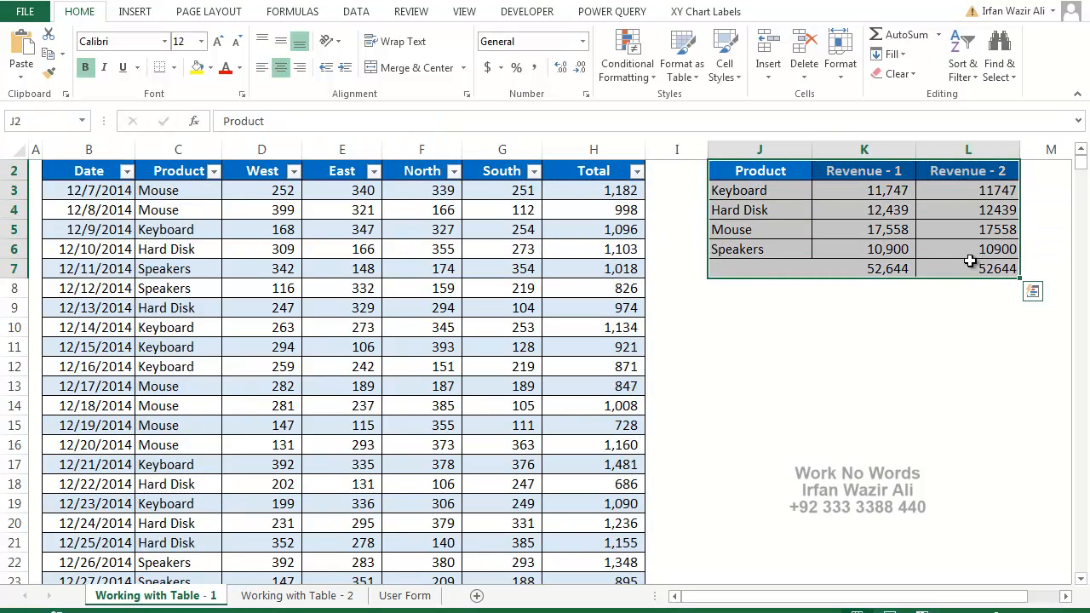
{"action": "left_click_drag", "start_coordinate": [872, 275], "coordinate": [964, 274]}
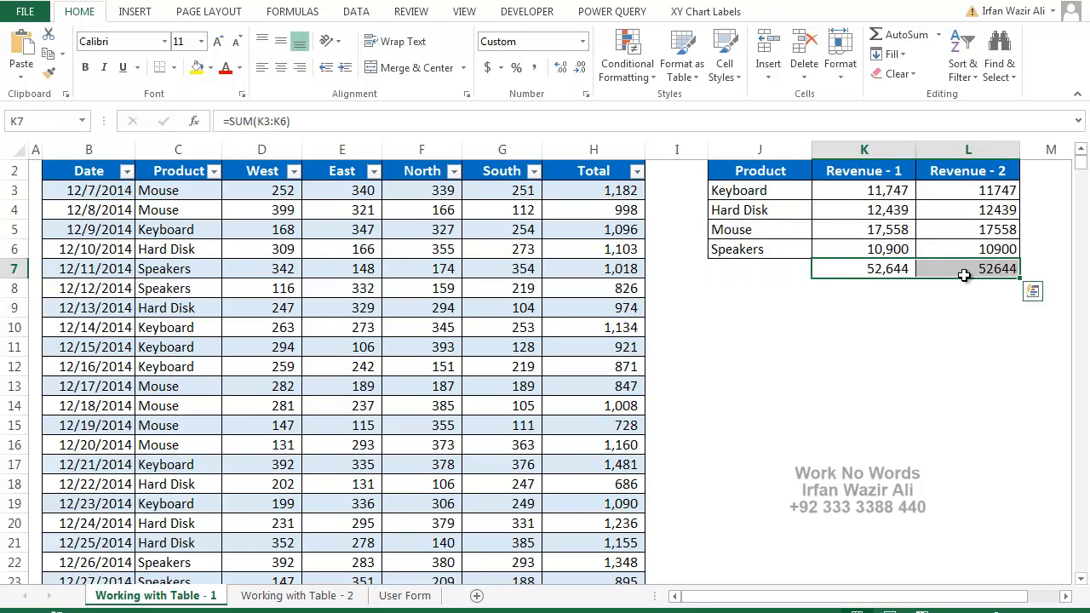